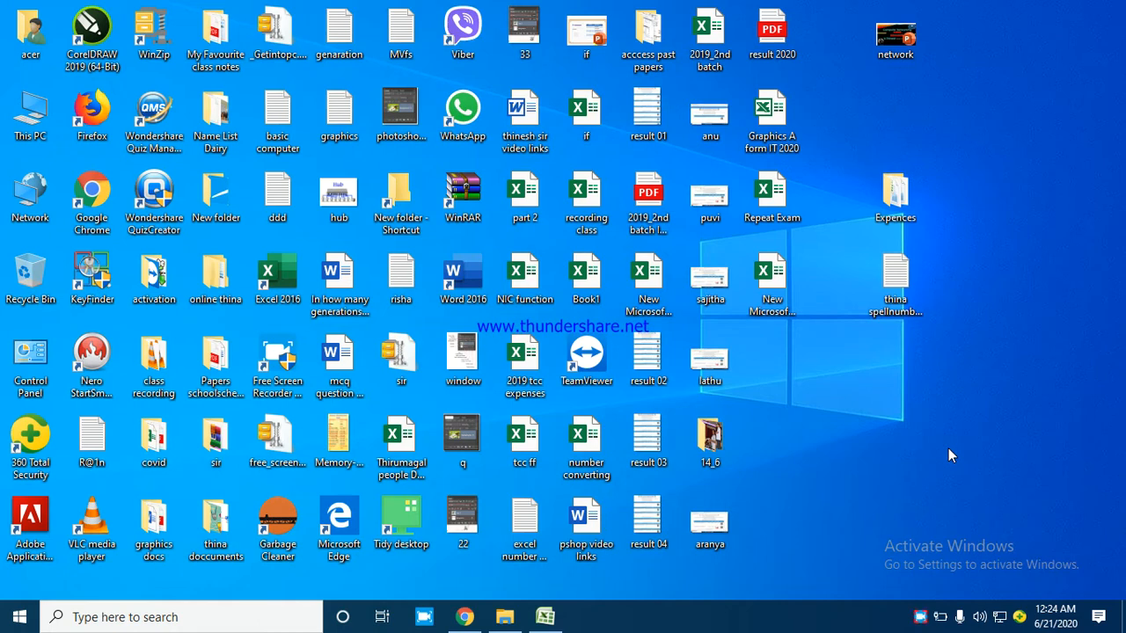
- Switch to the Book1 workbook in Excel and enter a sample first name in cell D14, beside the Left function label
click(545, 617)
click(476, 385)
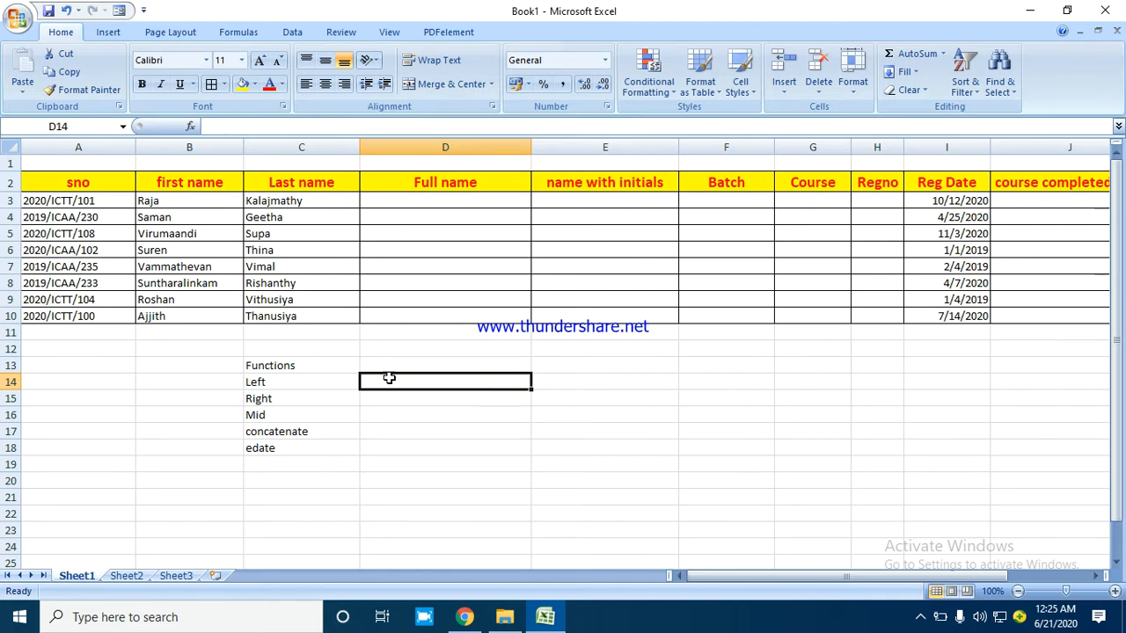
click(322, 387)
drag(322, 387, 308, 451)
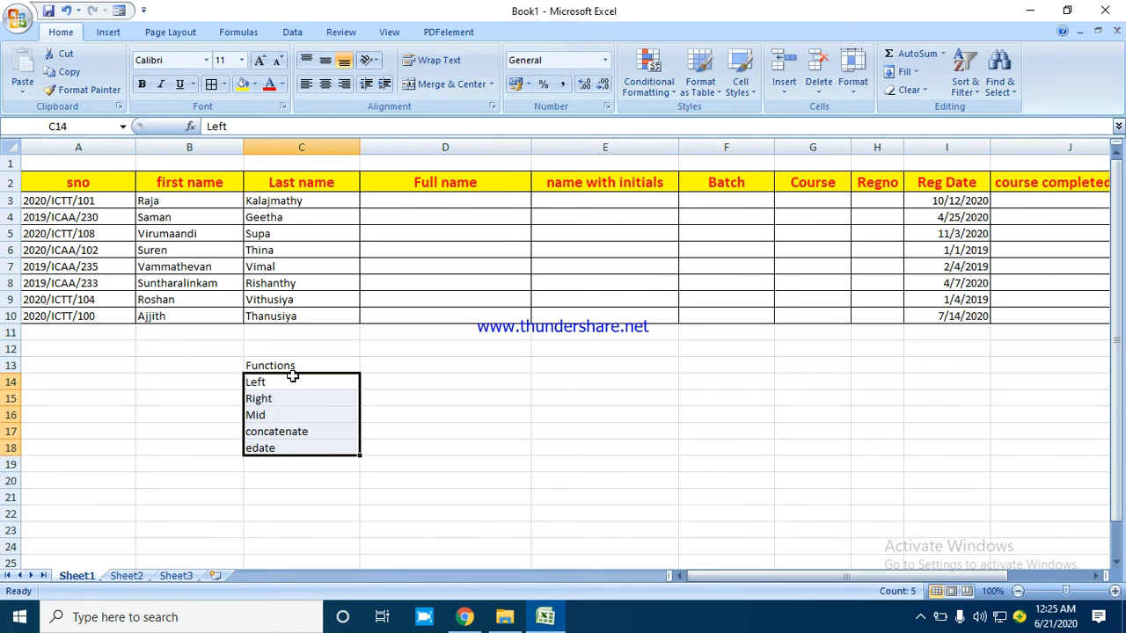
click(417, 383)
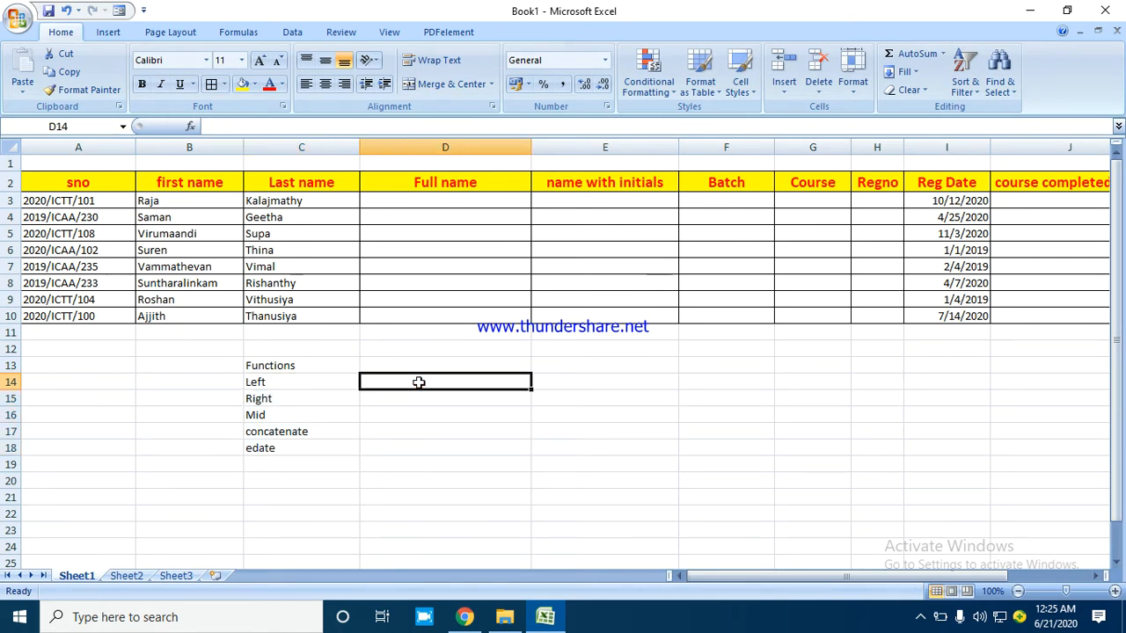
text(thina)
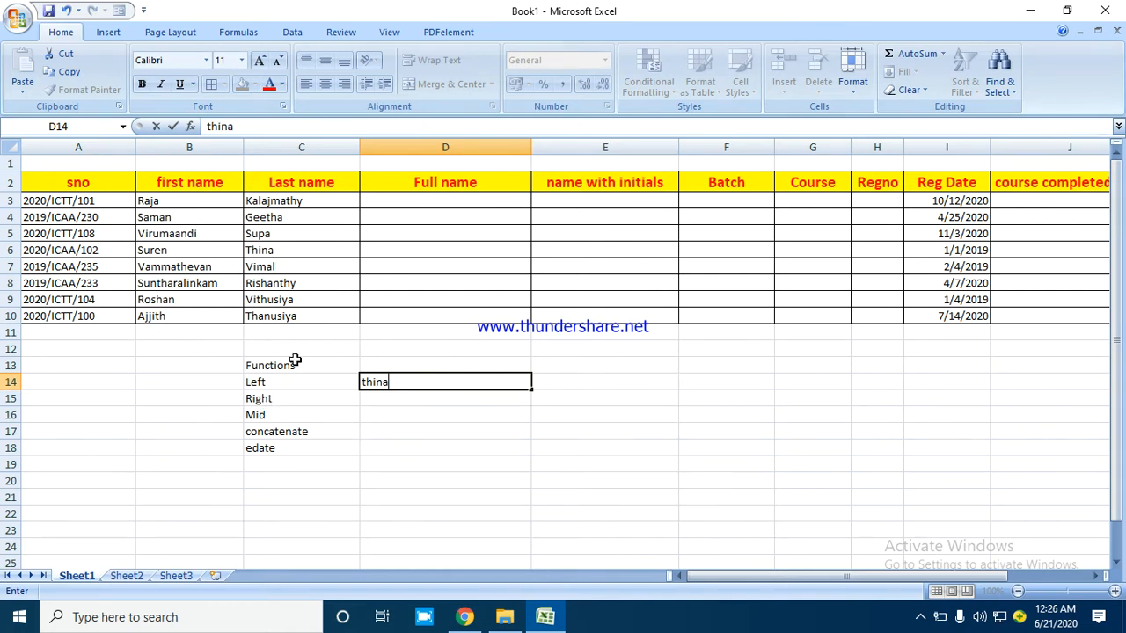
click(264, 427)
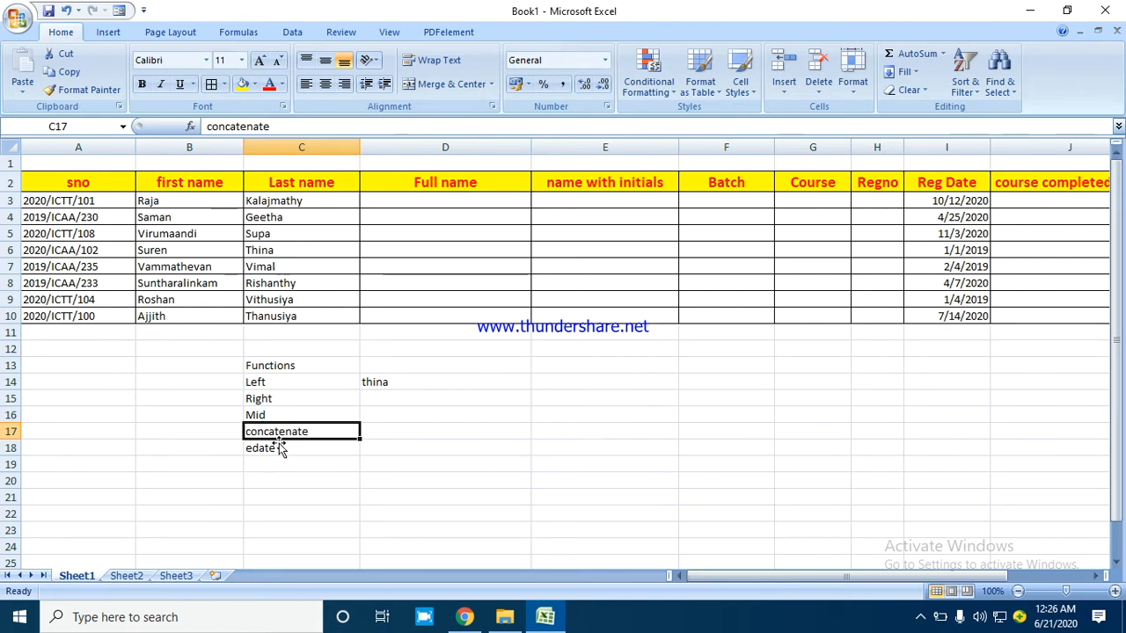
- Examine the listed functions and the first name and last name columns that supply the Full name column
click(279, 447)
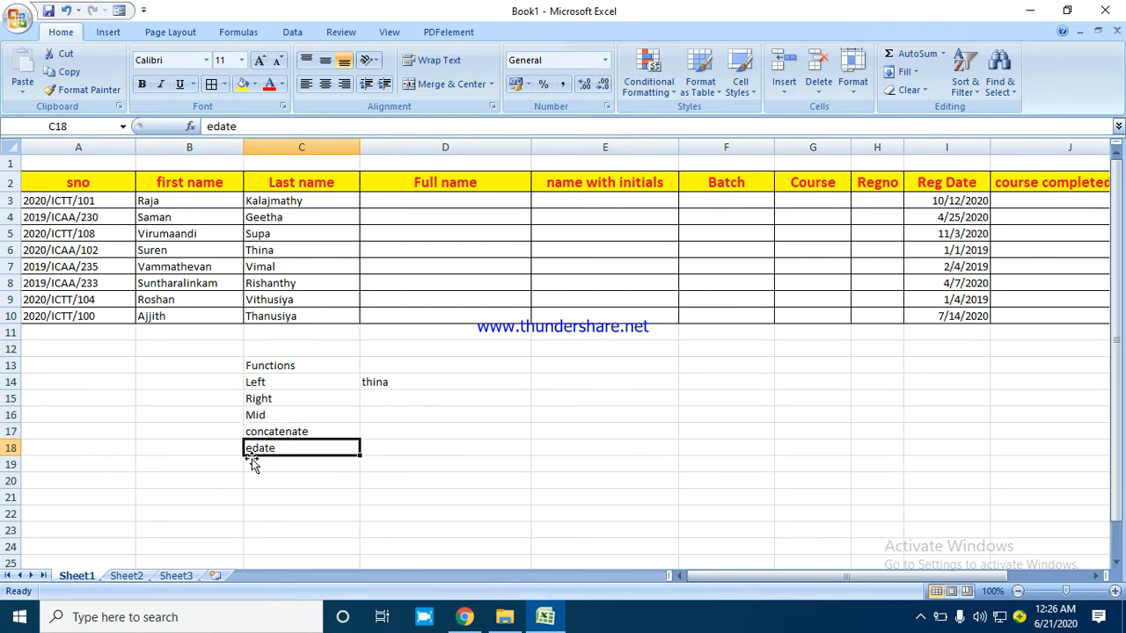
click(397, 445)
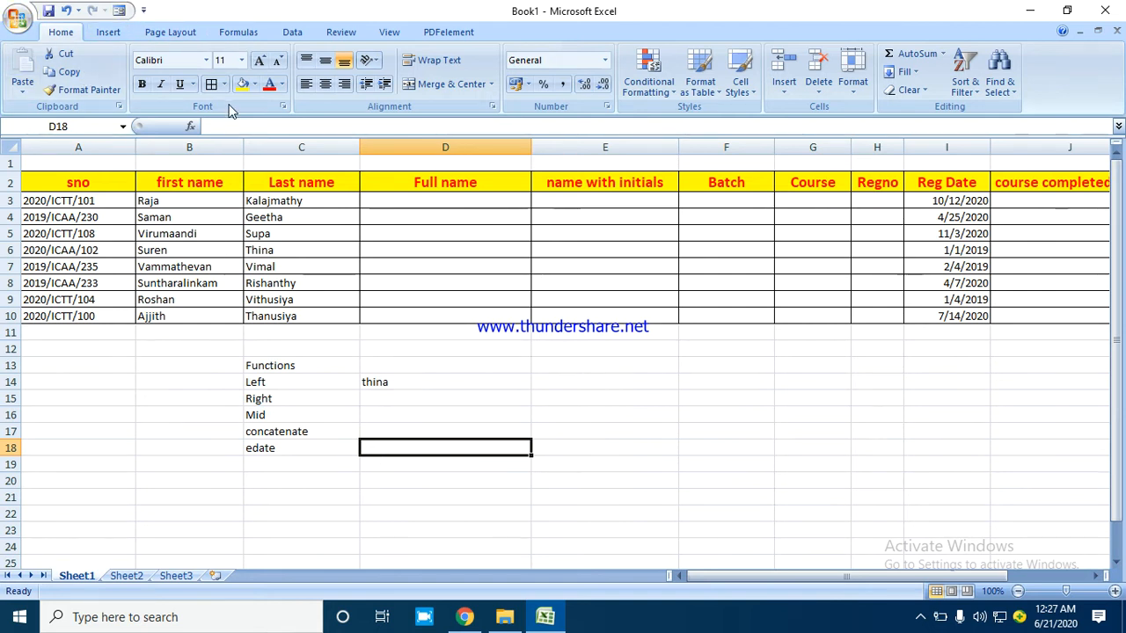
click(431, 389)
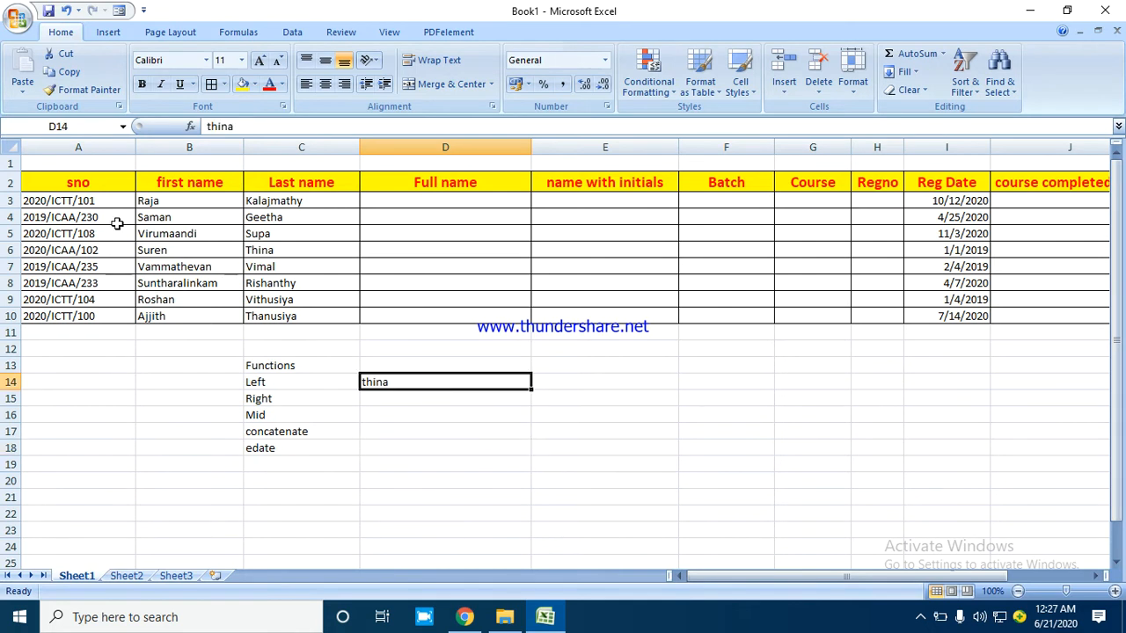
drag(167, 181, 173, 321)
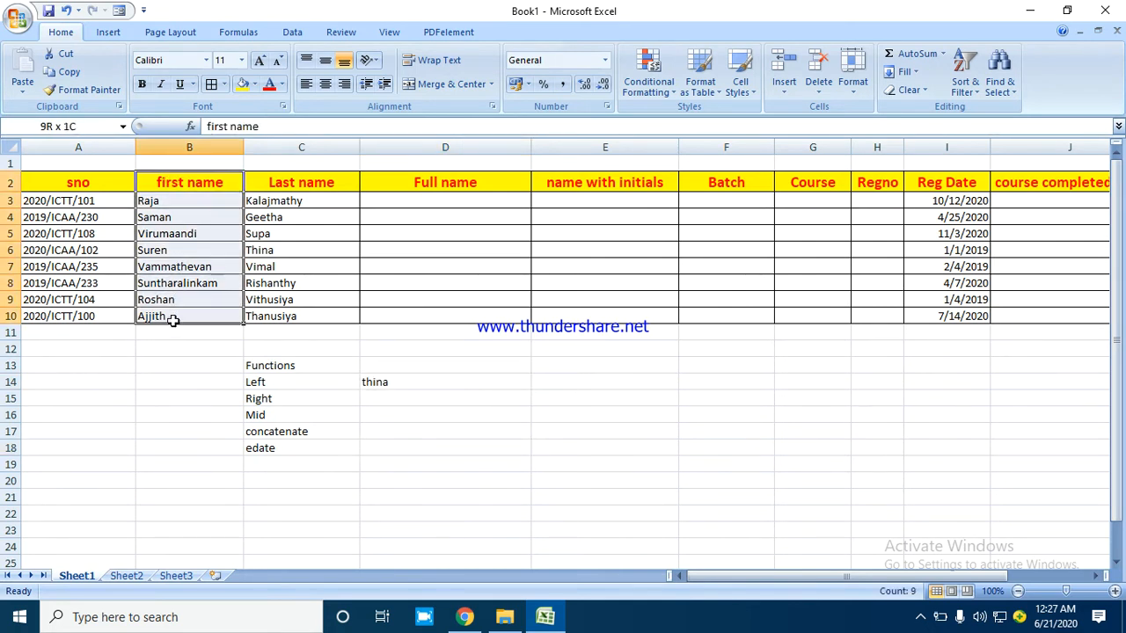
drag(295, 182, 286, 315)
drag(219, 181, 305, 316)
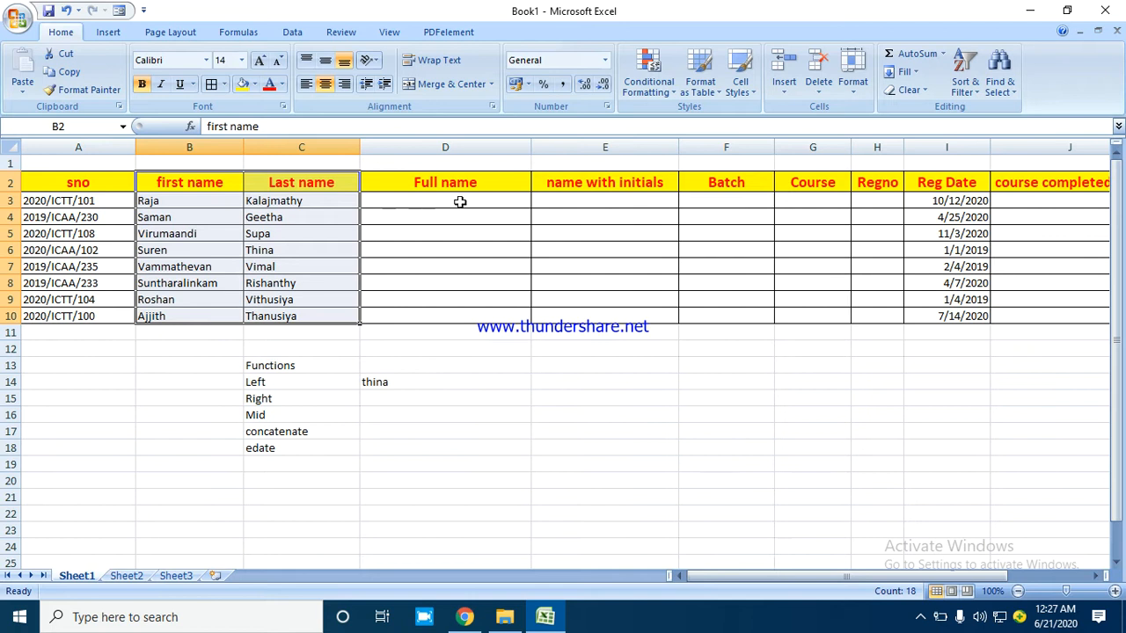
drag(201, 205, 424, 200)
click(178, 195)
drag(217, 196, 268, 194)
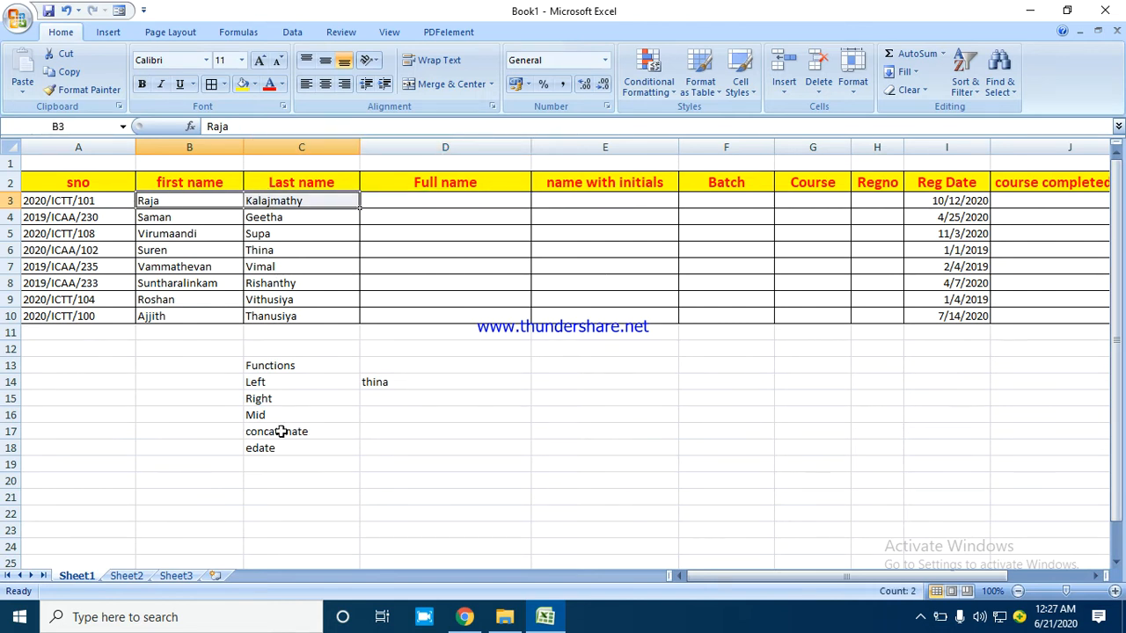
- Enter the formula =CONCATENATE(B3,C3) in D3 to join the first and last names
click(383, 201)
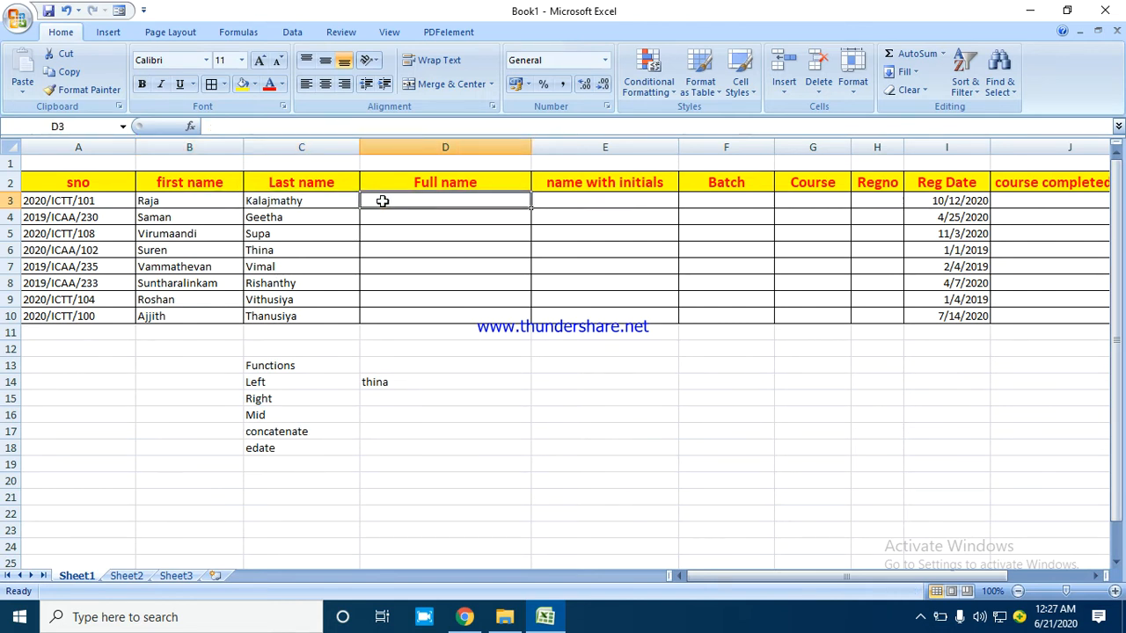
text(=con)
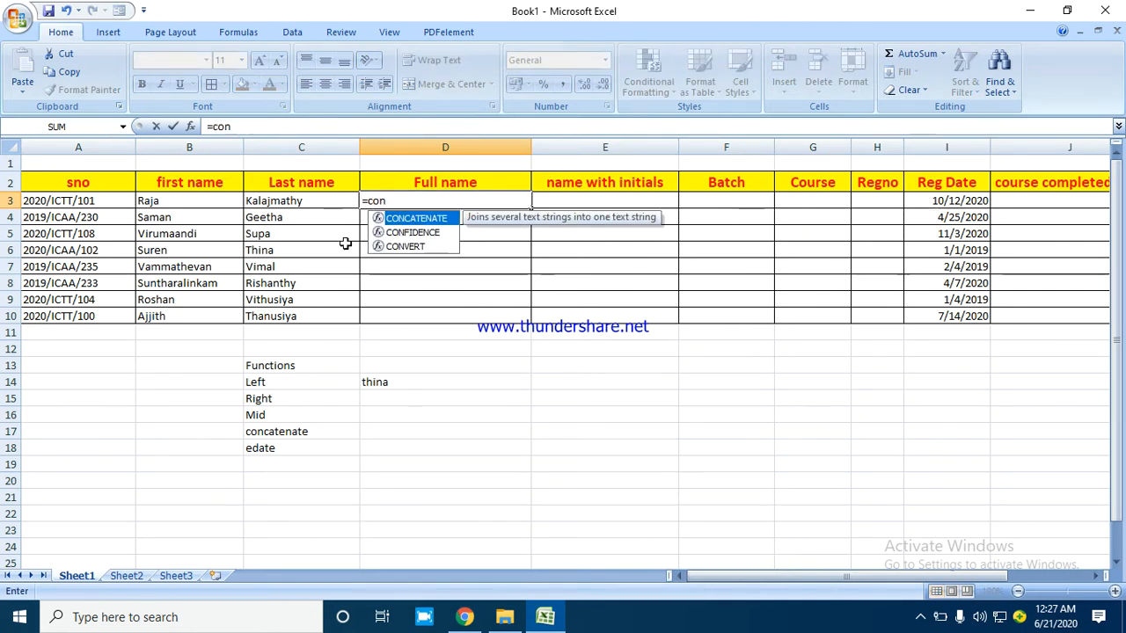
double_click(423, 224)
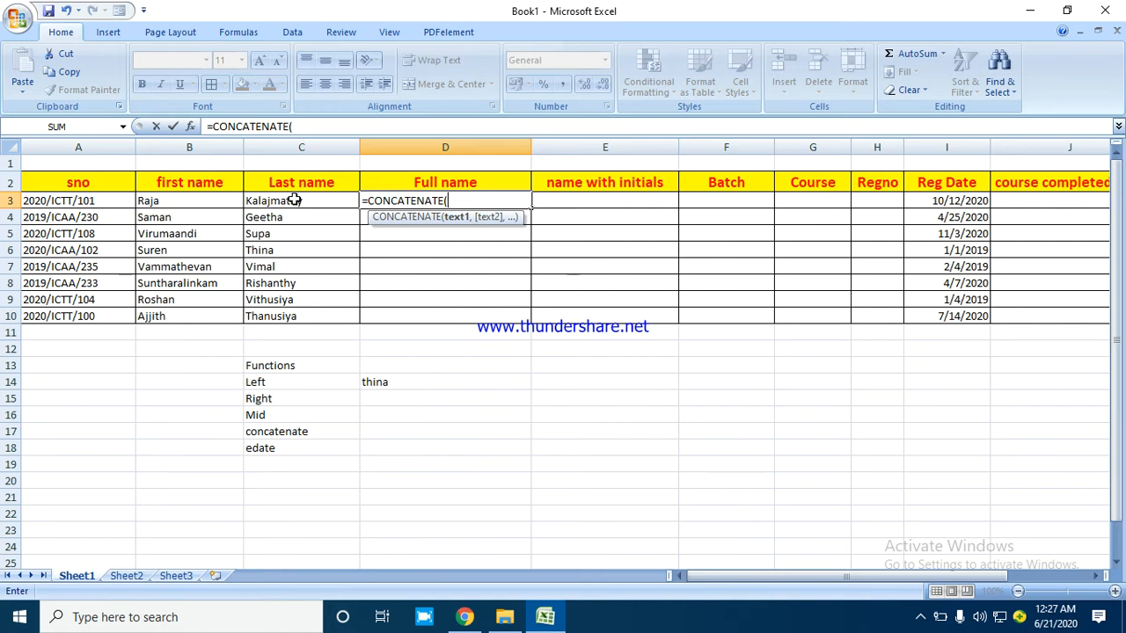
click(221, 204)
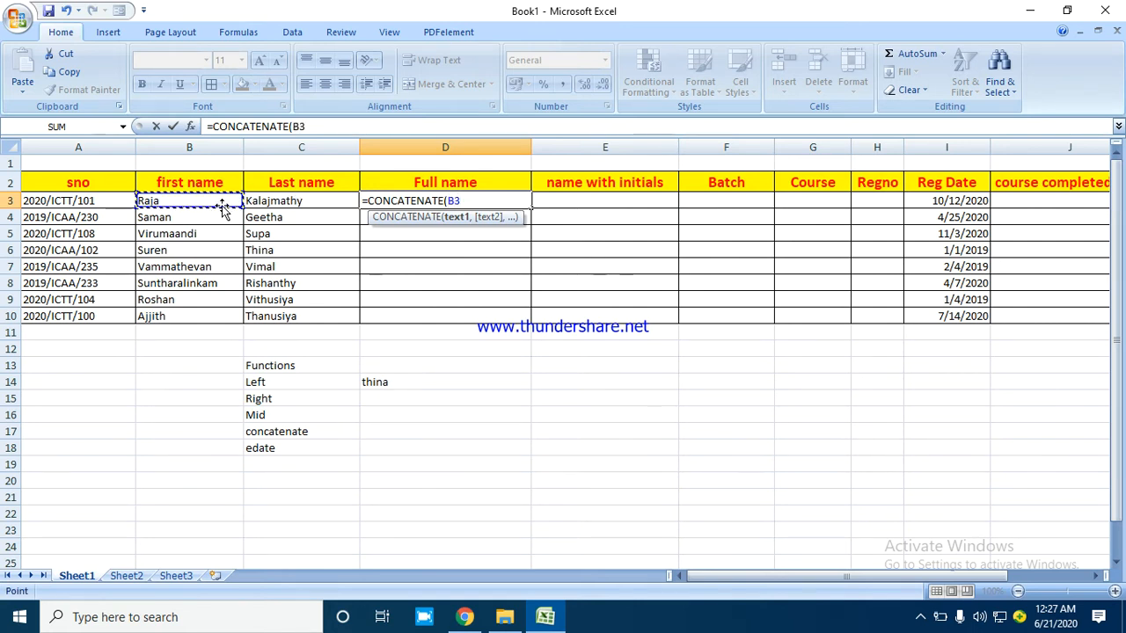
text(,)
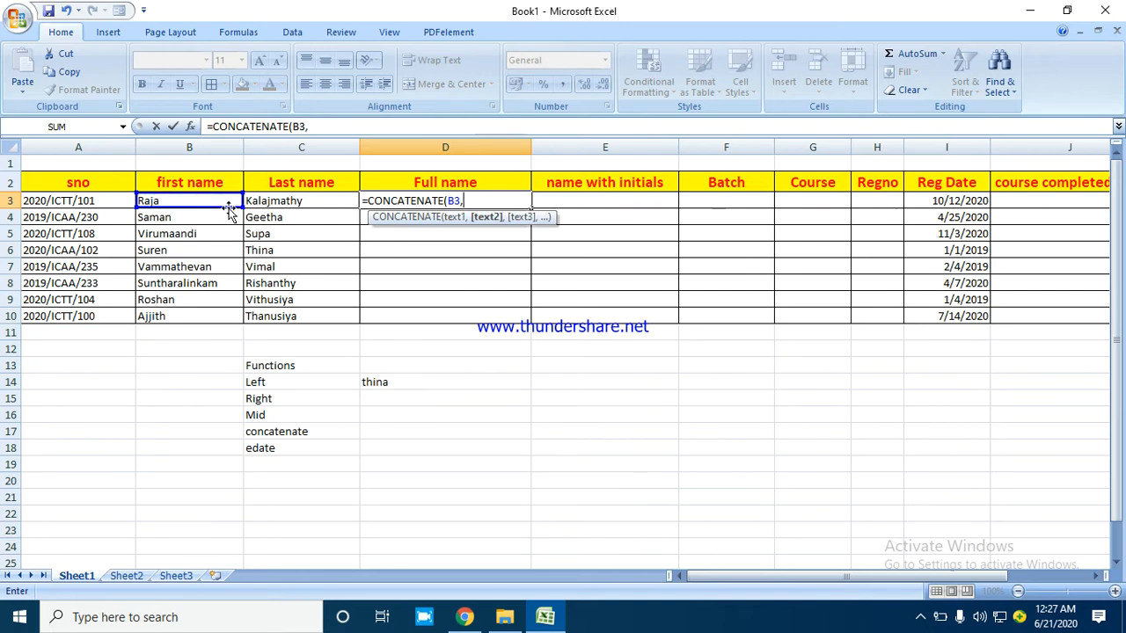
click(263, 198)
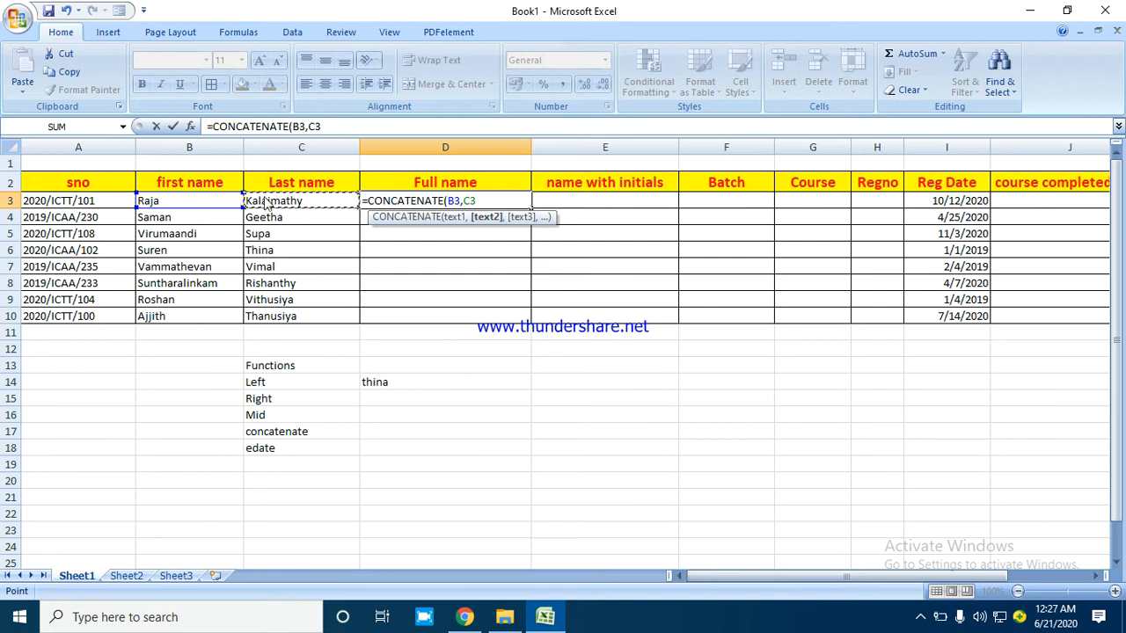
text())
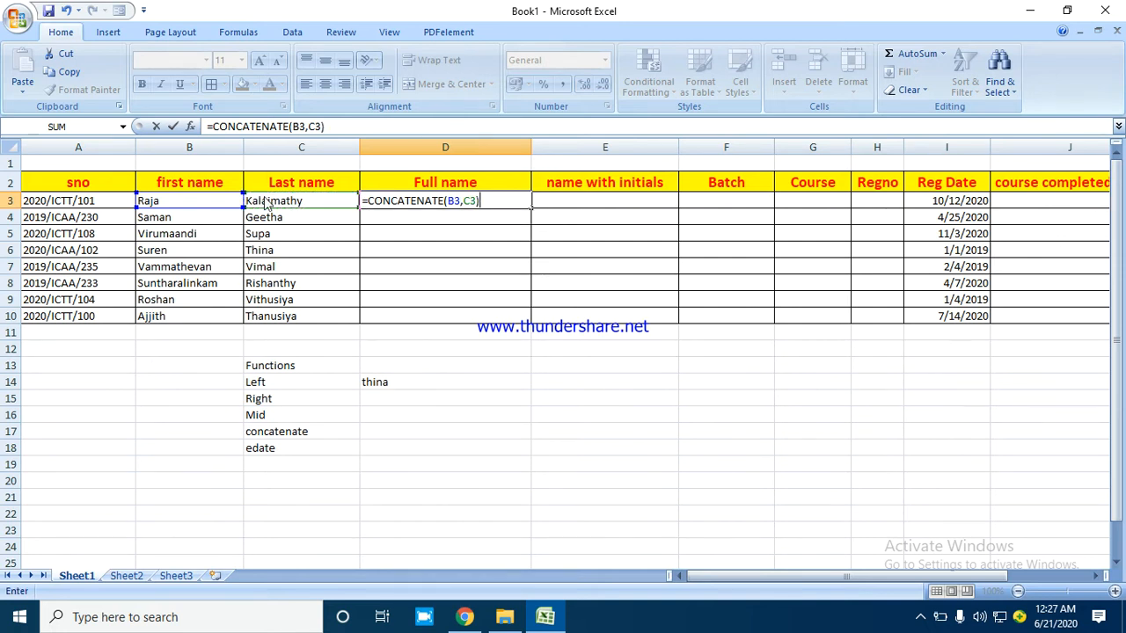
key(Return)
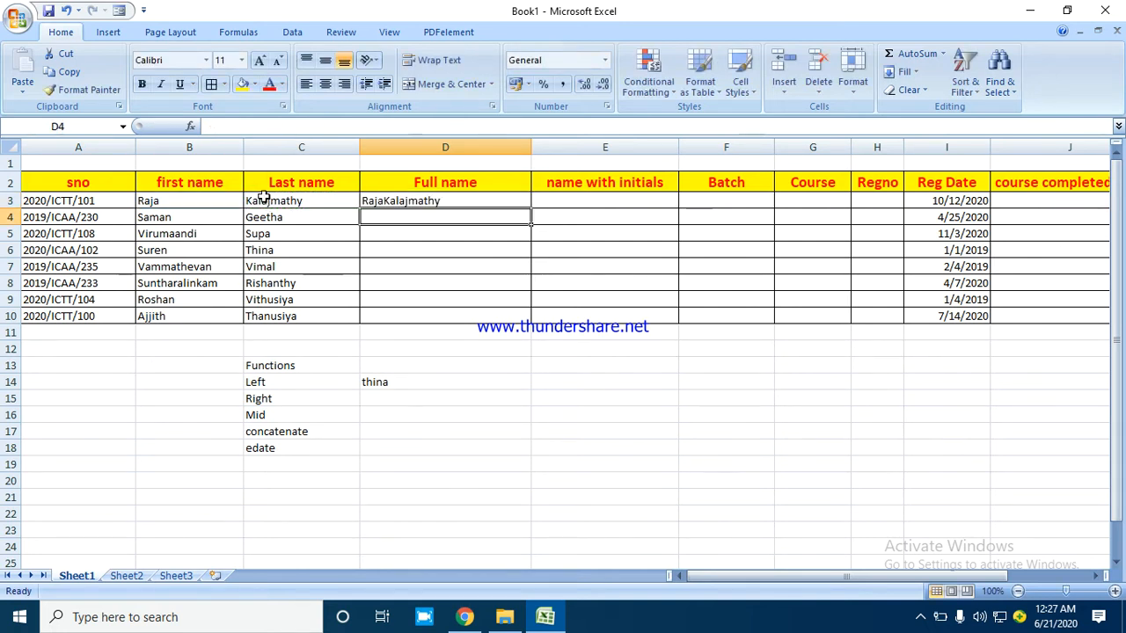
- Add a quoted blank space as a separate argument between B3 and C3 in D3's CONCATENATE formula
click(387, 201)
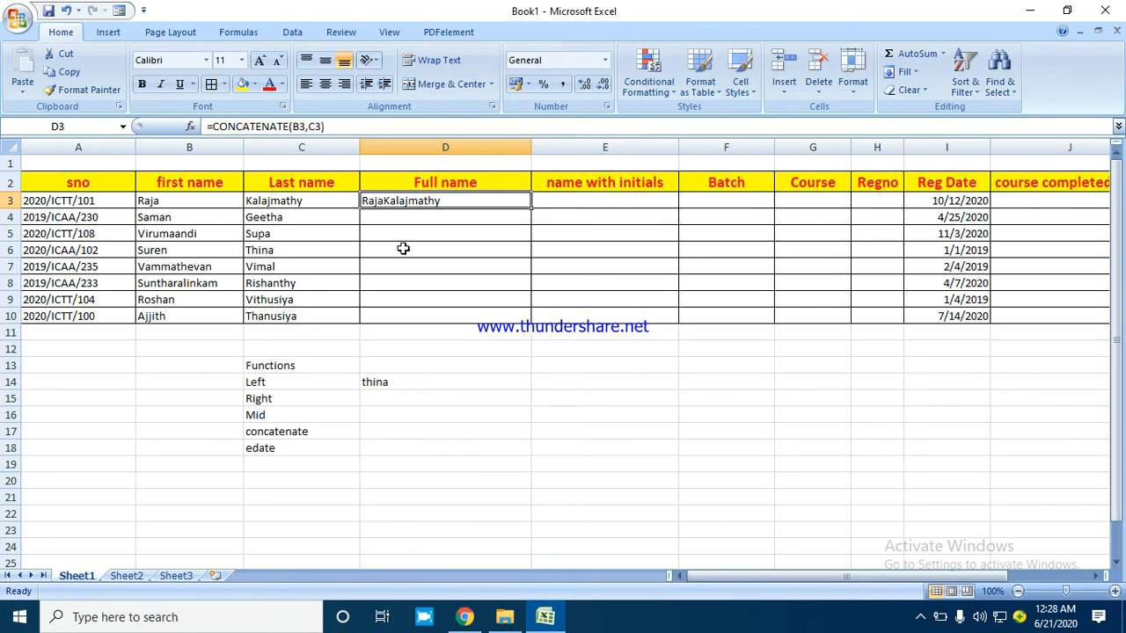
click(309, 126)
text(,)
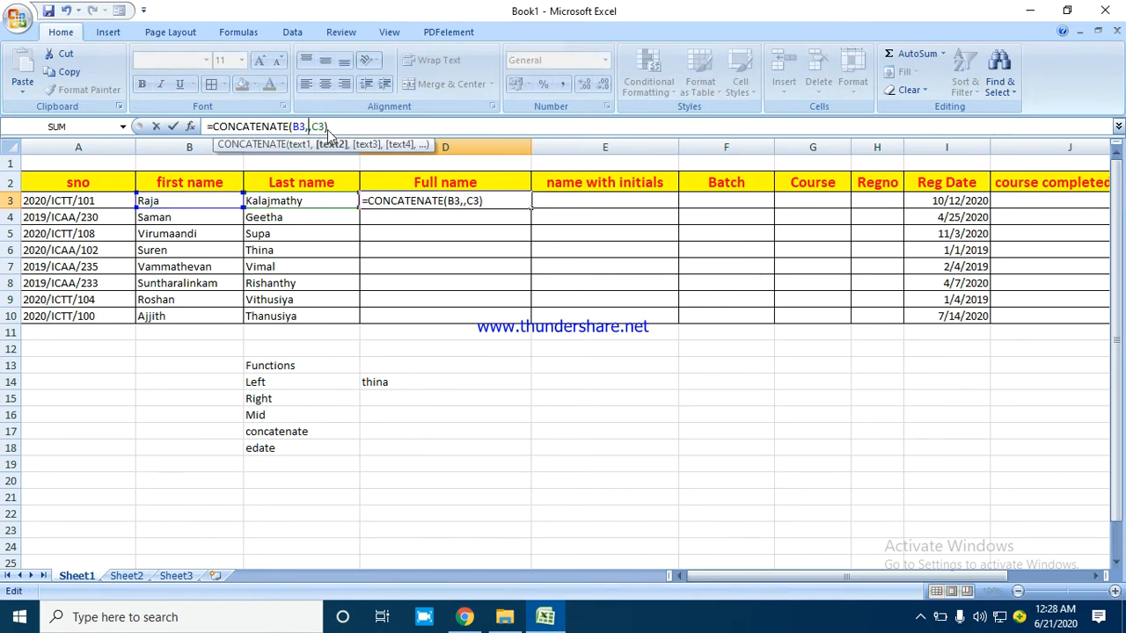
text(" ")
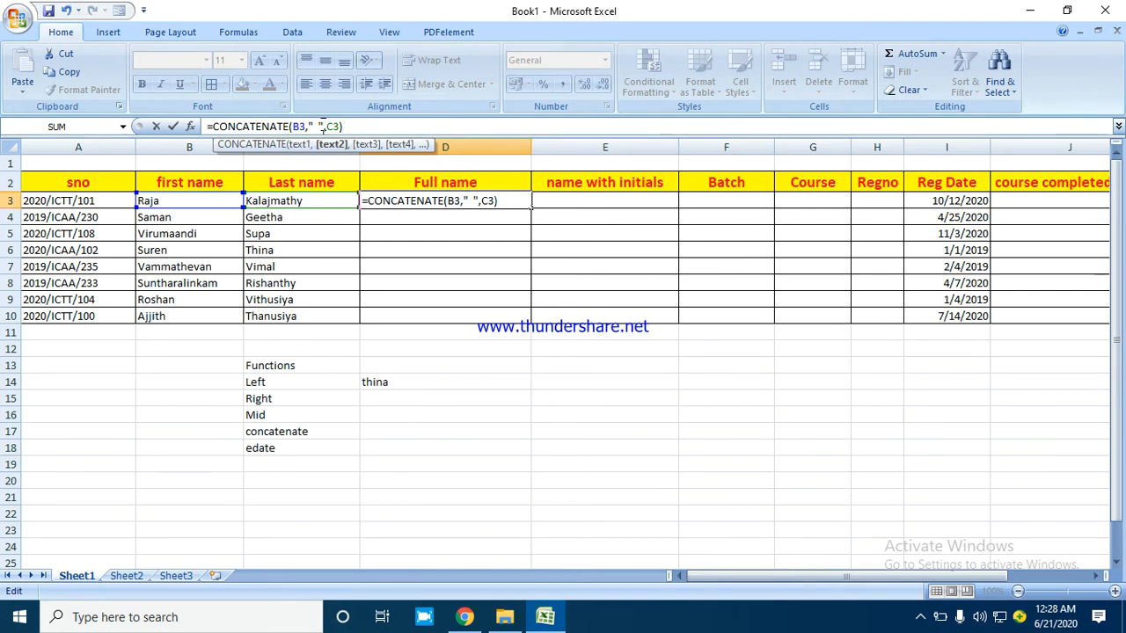
key(Return)
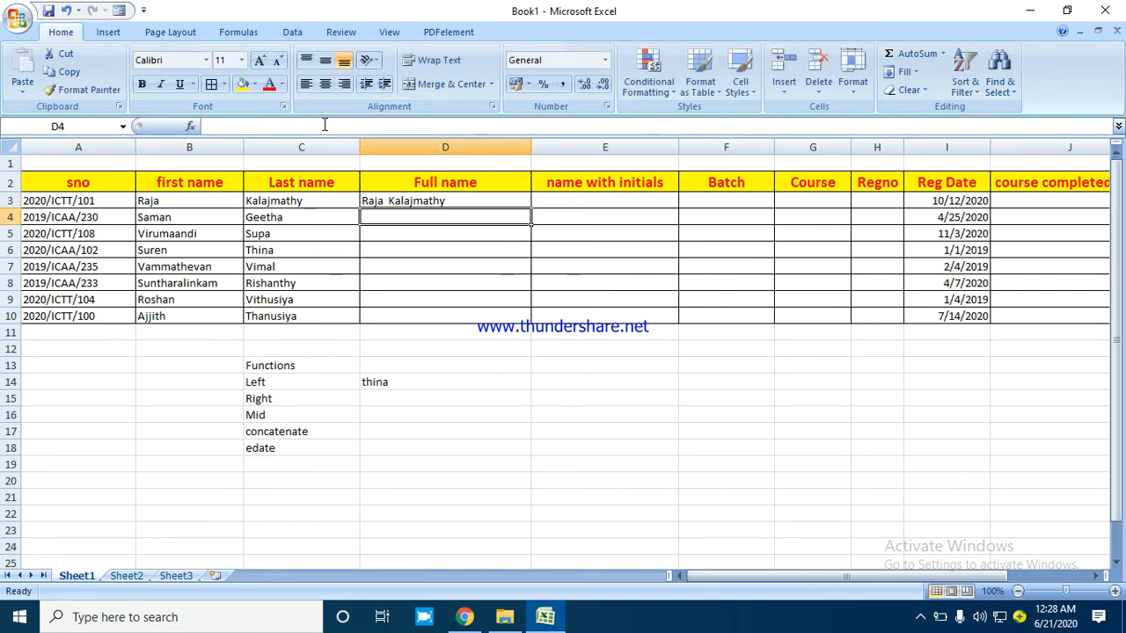
- Fill the space-separated full name formula from D3 down to D10
click(477, 203)
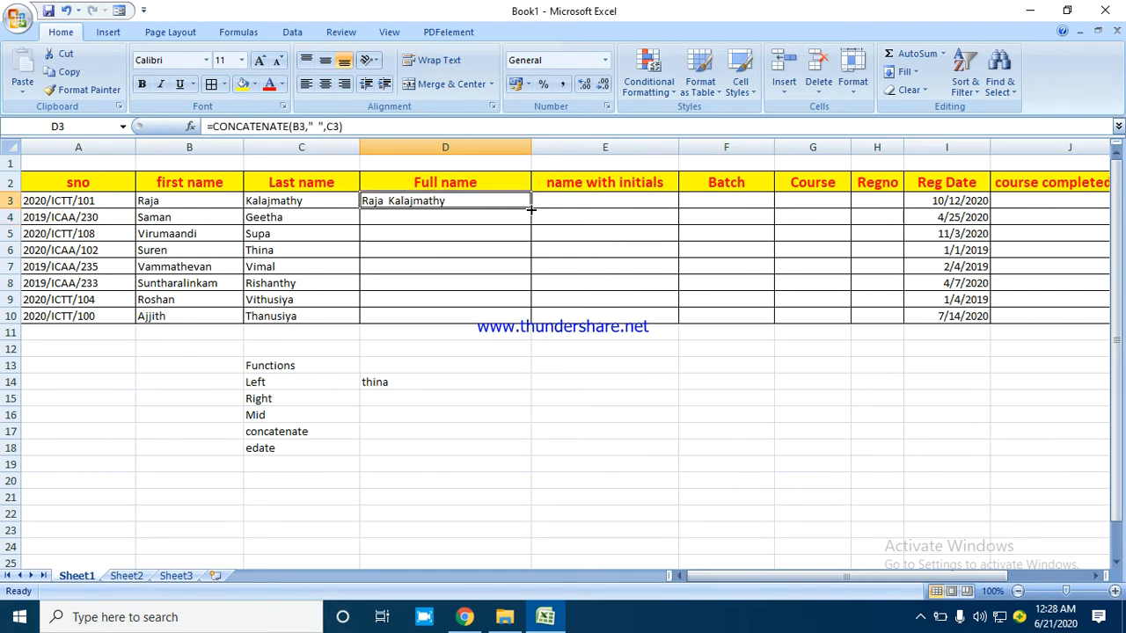
drag(532, 209, 533, 320)
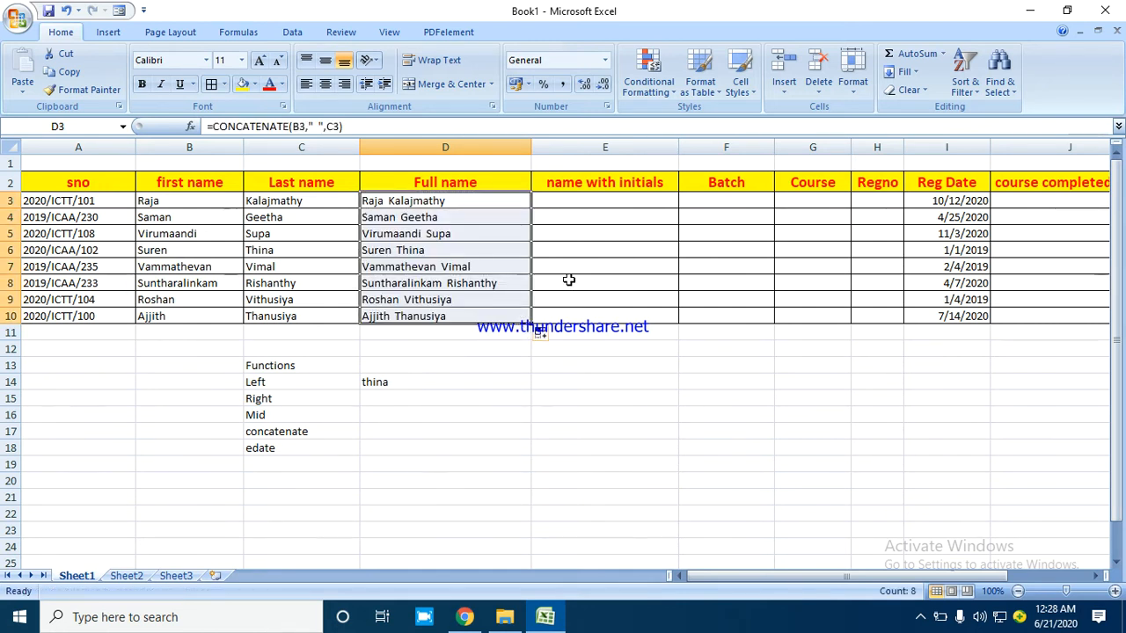
click(569, 280)
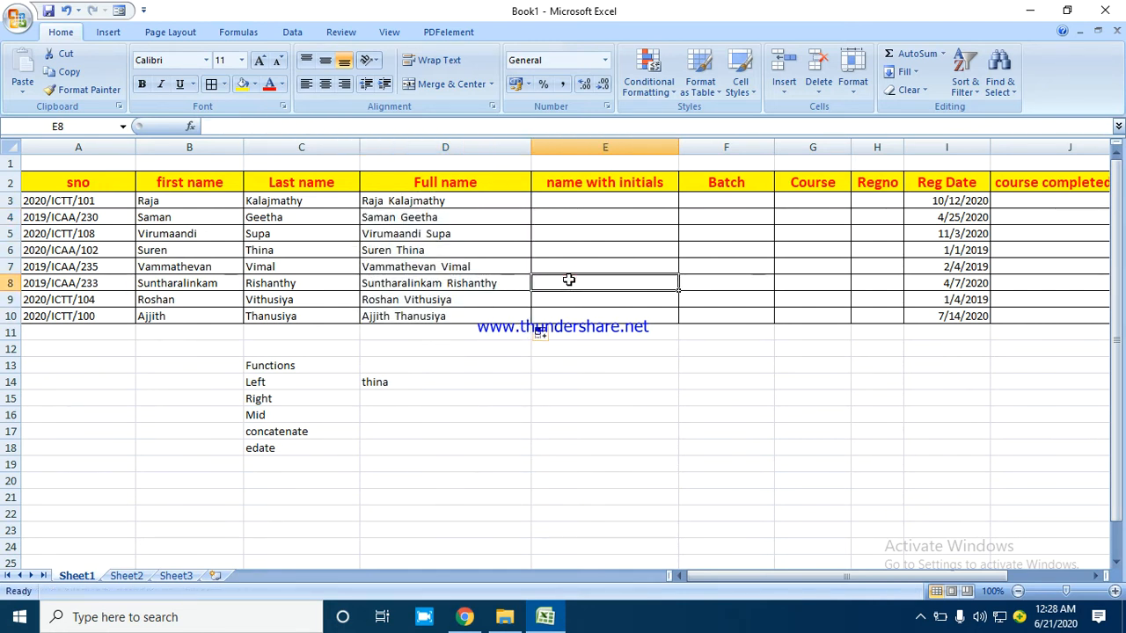
- Change the separator in D3's formula to a period, giving =CONCATENATE(B3,".",C3), and fill it down to D10
click(401, 202)
click(315, 125)
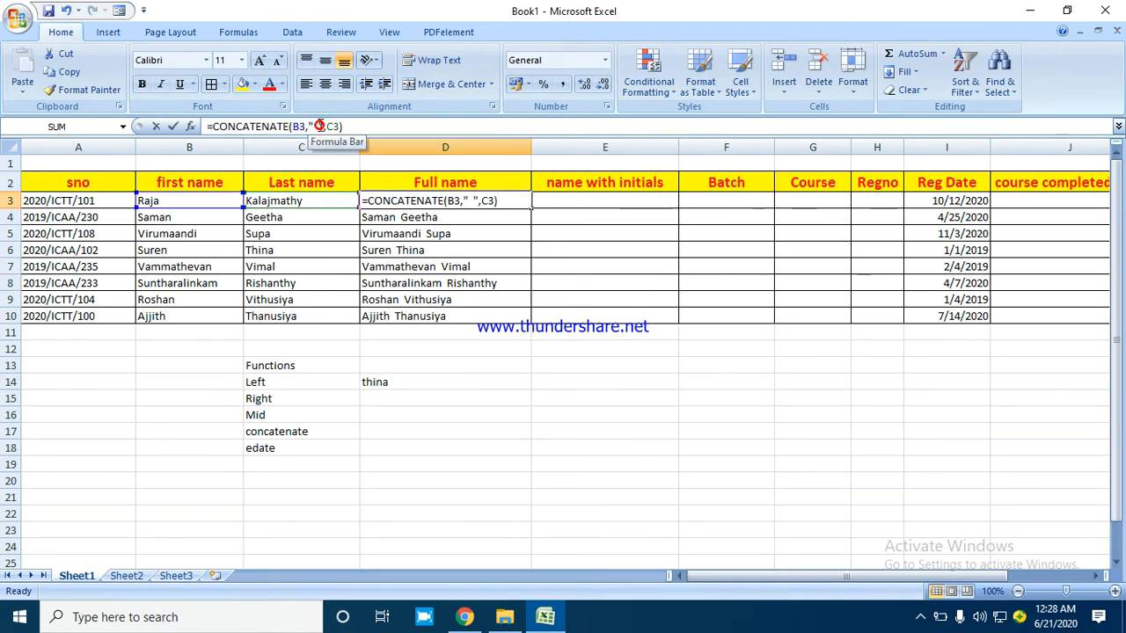
key(BackSpace)
text(.)
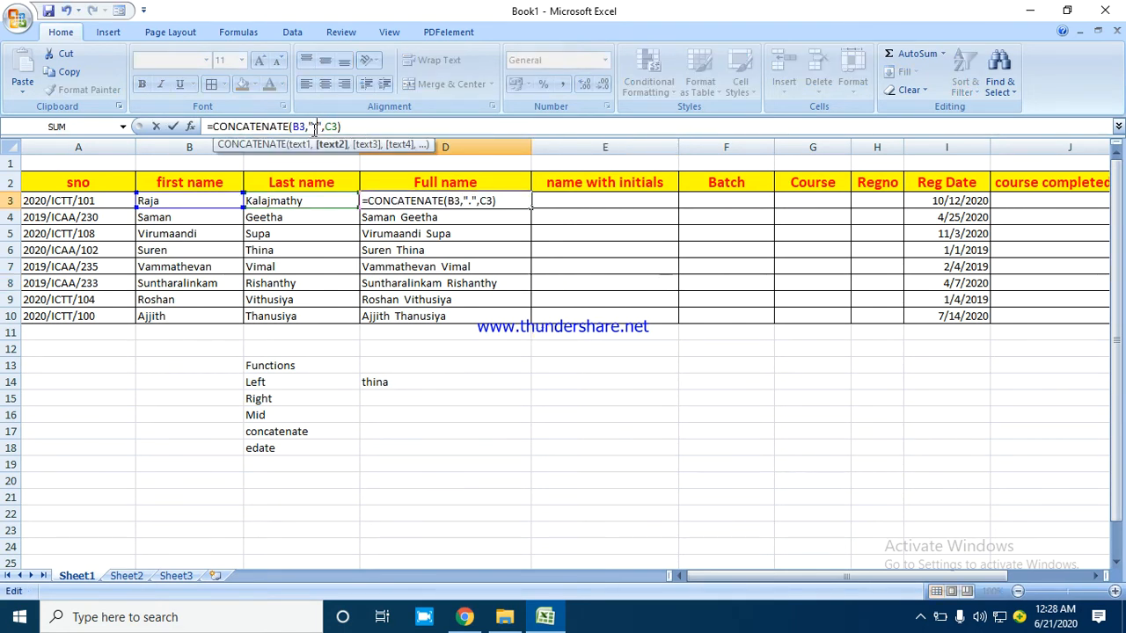
click(407, 197)
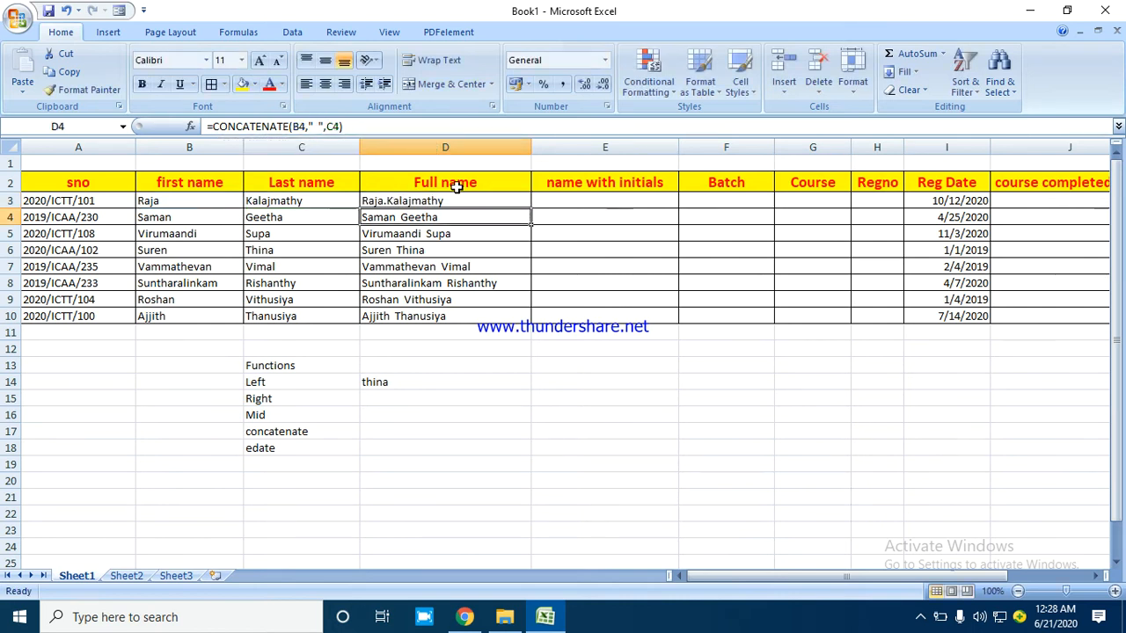
drag(531, 205, 521, 317)
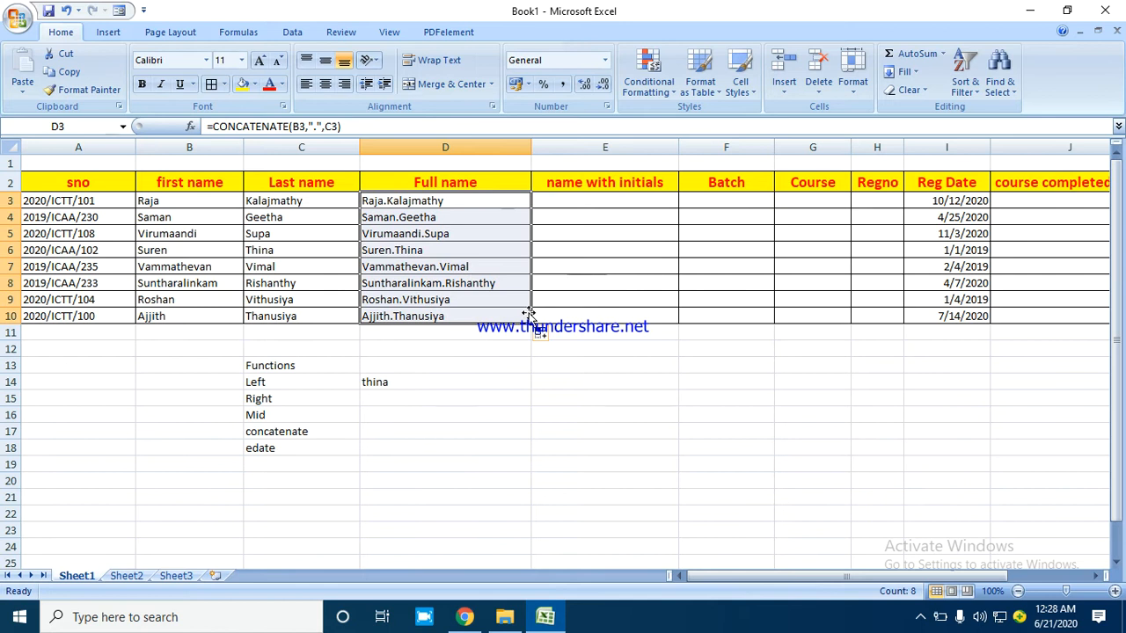
- Review the first name and last name entries in B3:C10 as the source for the name with initials column
click(582, 204)
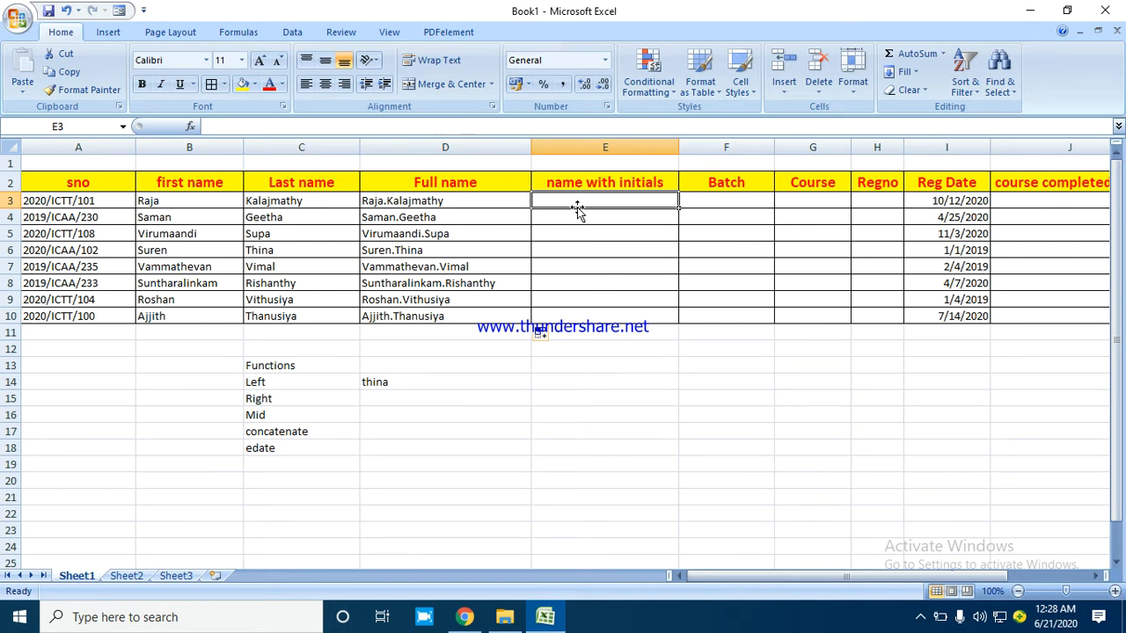
drag(151, 203, 156, 317)
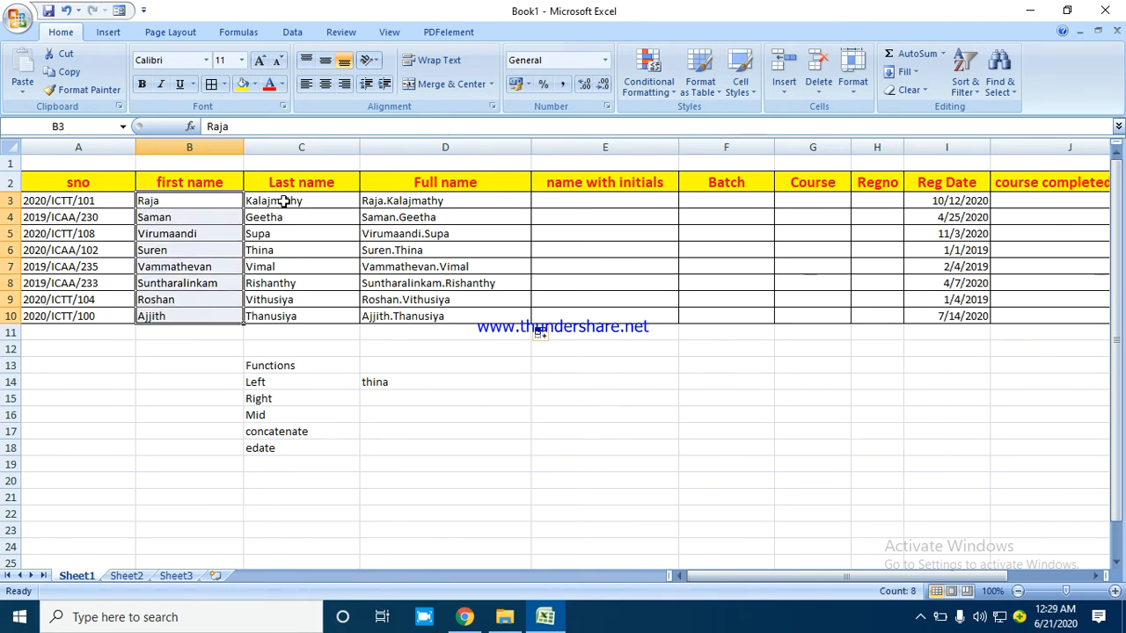
drag(282, 202, 289, 315)
drag(198, 201, 295, 319)
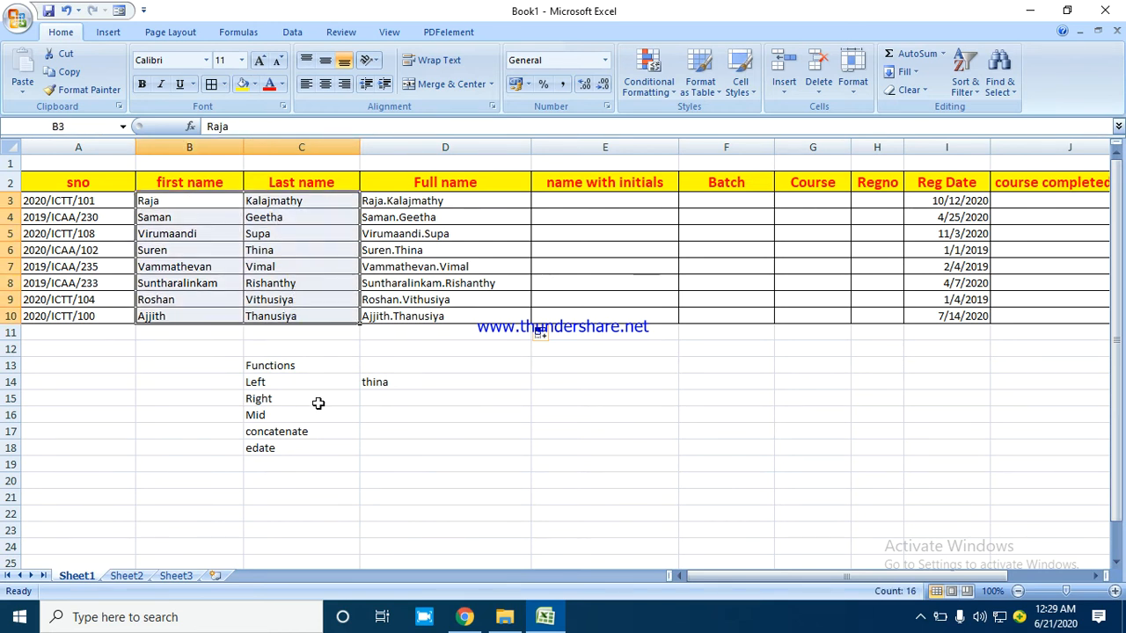
click(212, 230)
drag(150, 201, 180, 321)
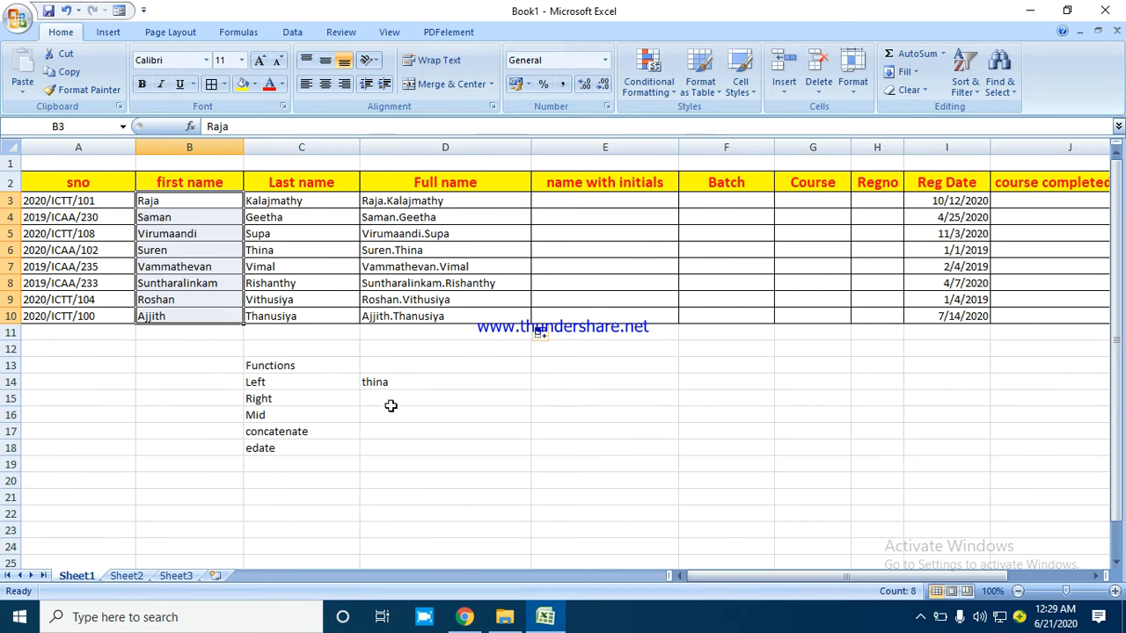
click(424, 400)
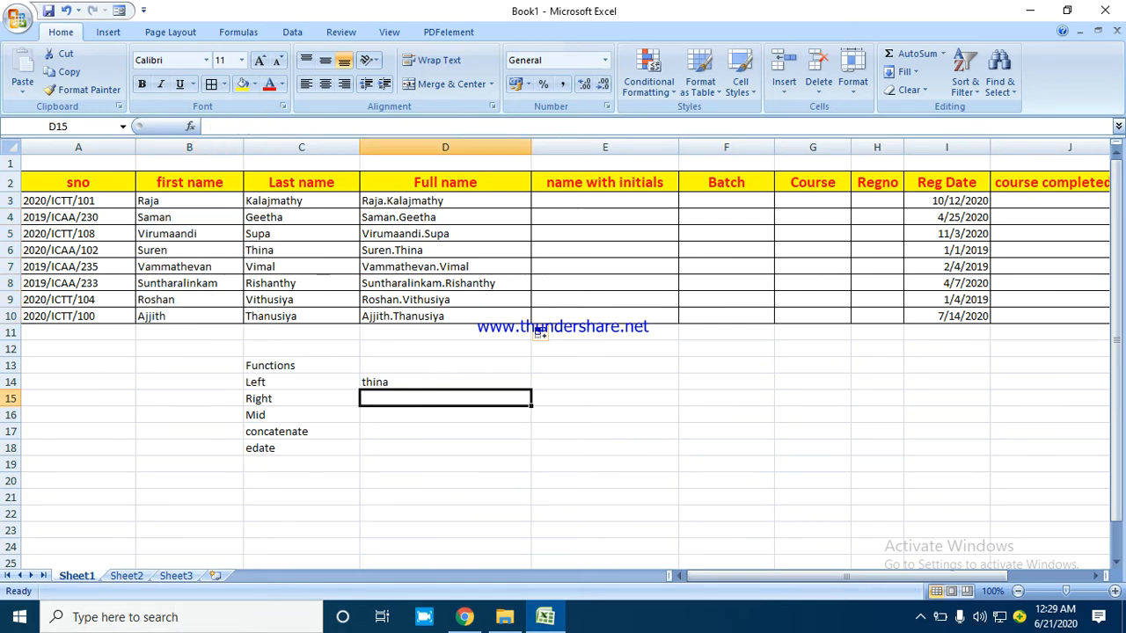
- Start a CONCATENATE formula in E3 with LEFT(B3,1) as its first argument to take the first name's initial
click(607, 204)
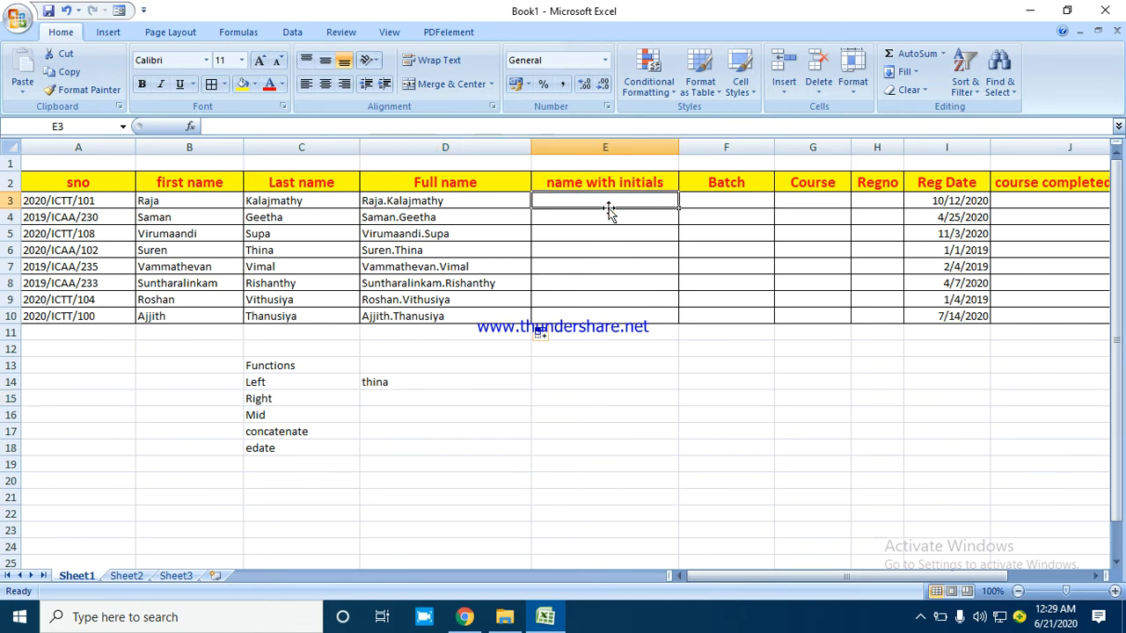
text(=con)
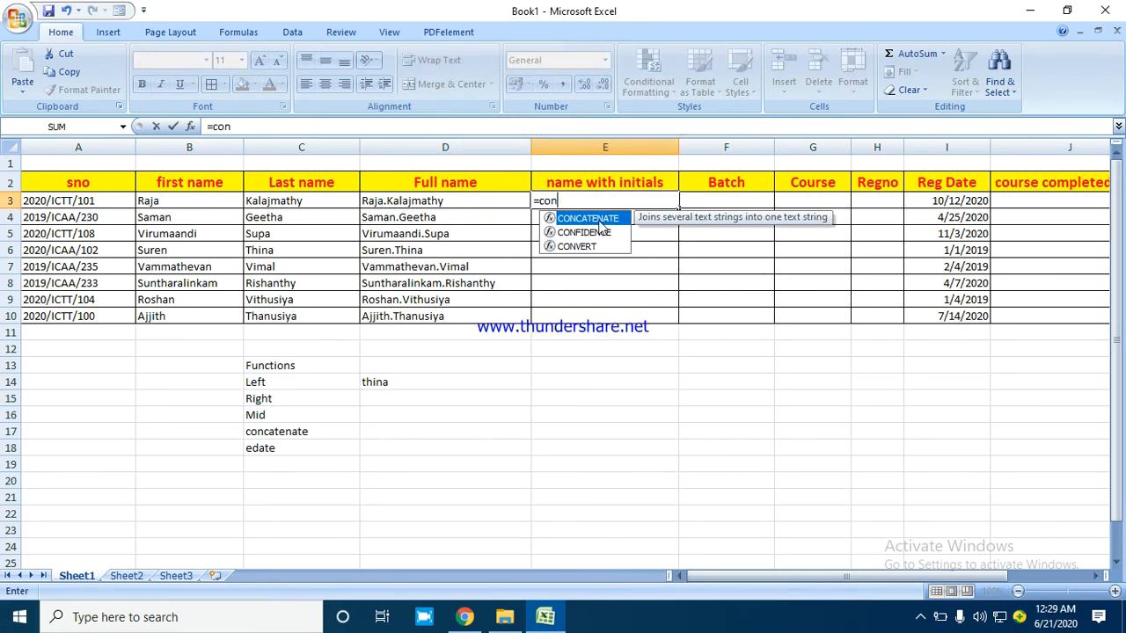
double_click(599, 221)
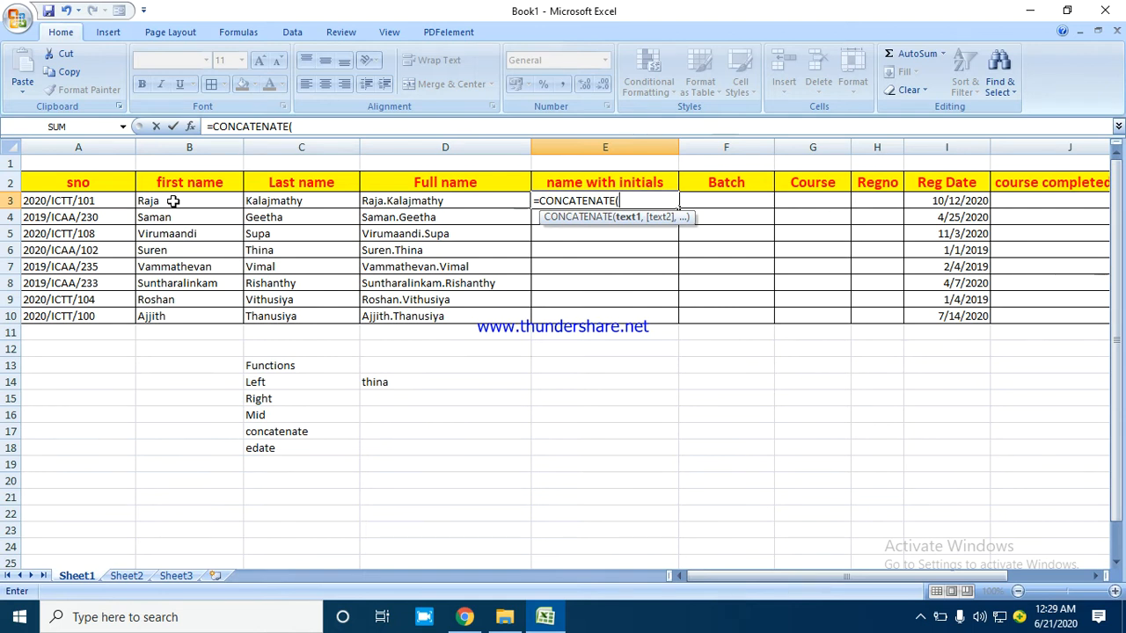
text(left)
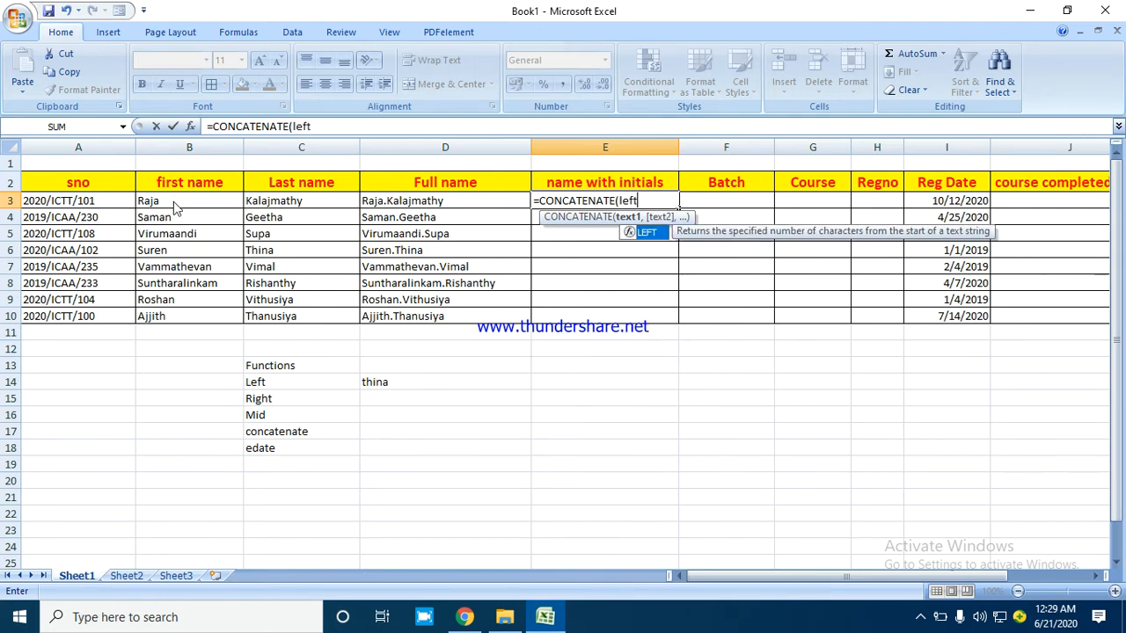
double_click(647, 233)
click(184, 203)
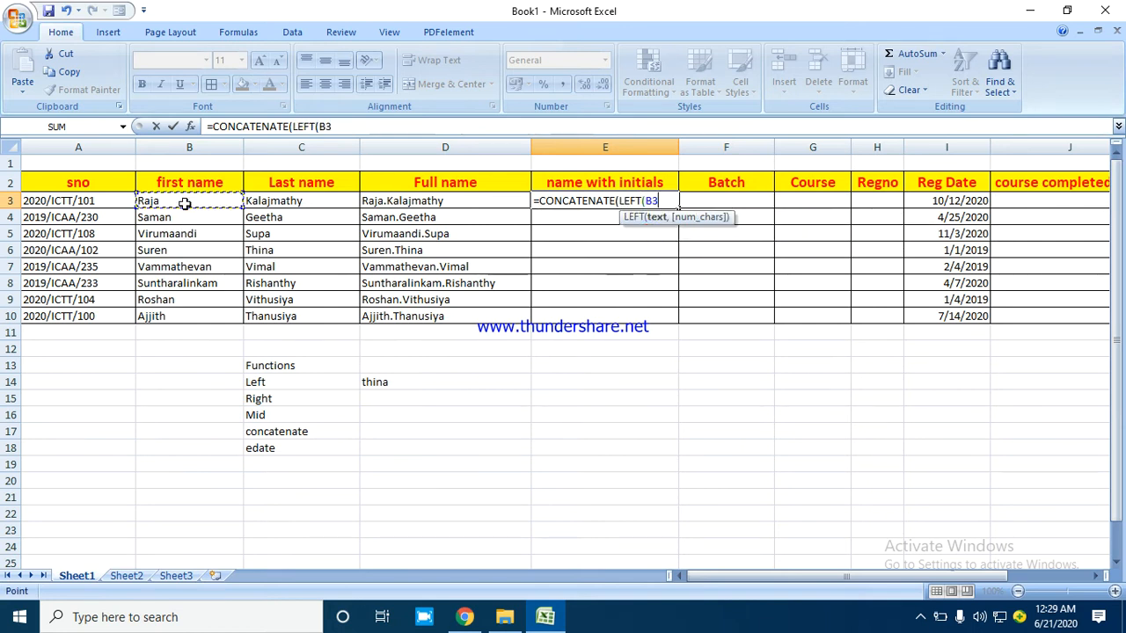
text(,)
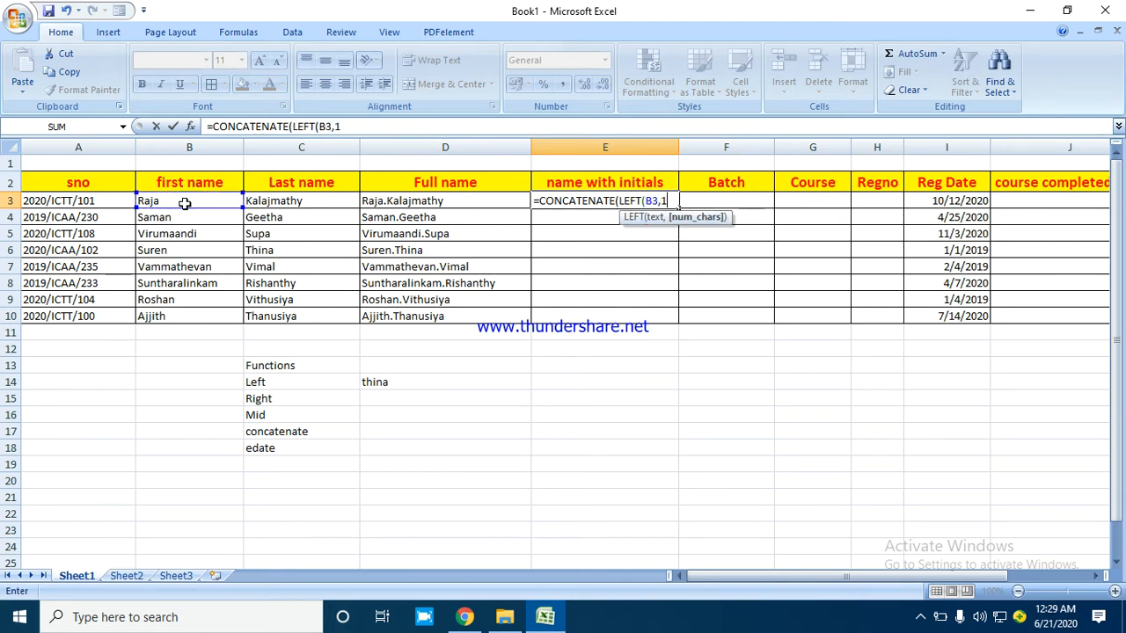
text(1))
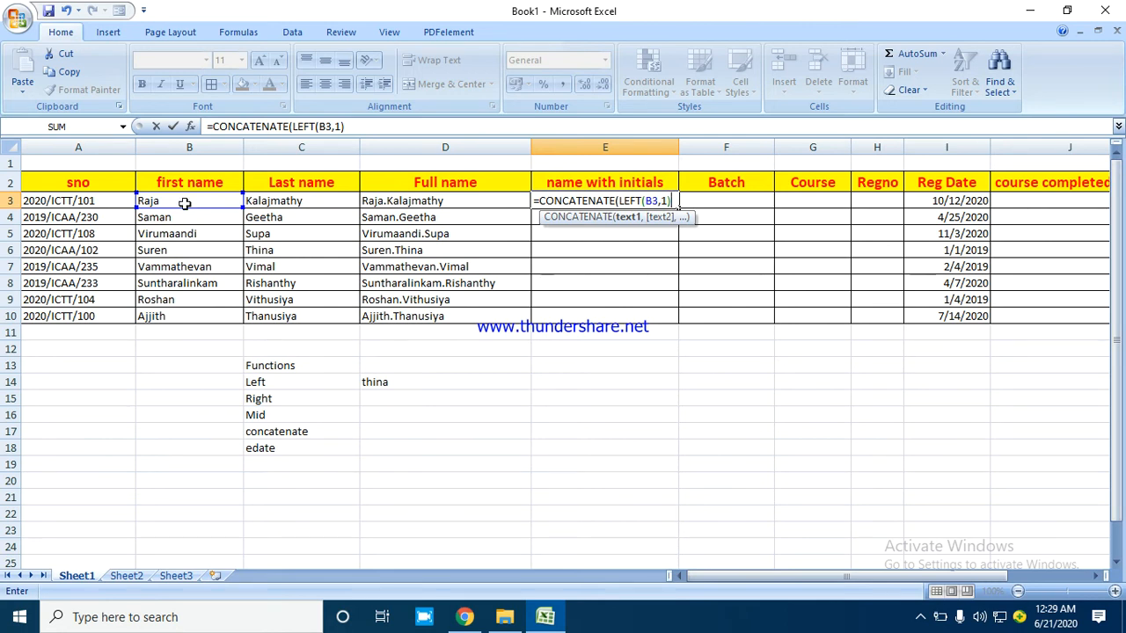
- Add a quoted period and C3 as the remaining arguments, completing E3's formula as =CONCATENATE(LEFT(B3,1),".",C3)
text(,)
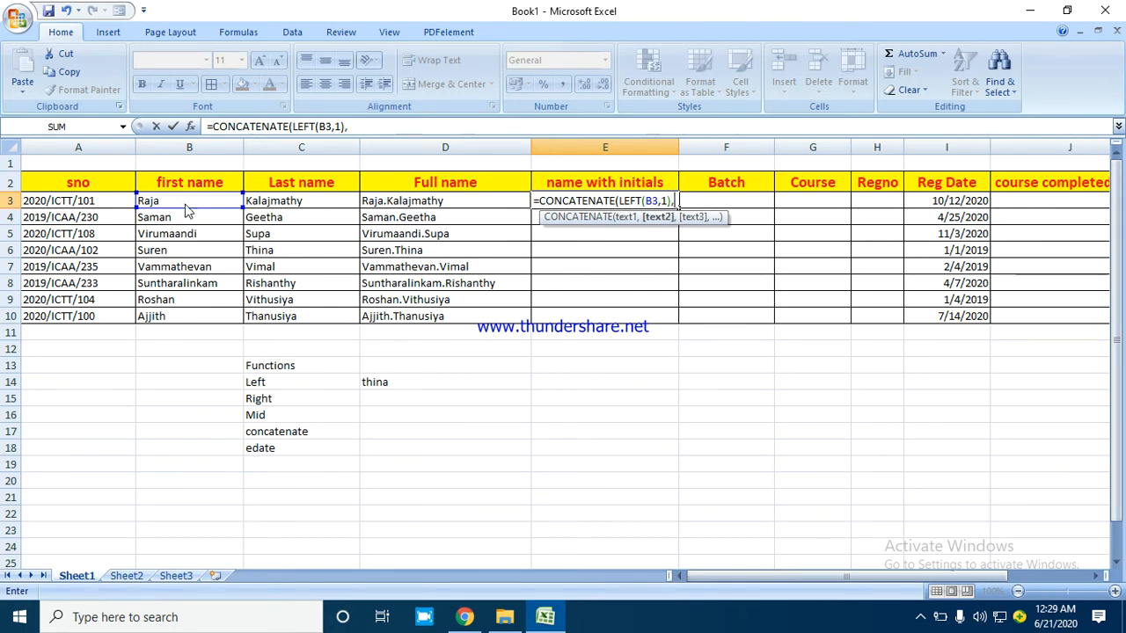
text(".")
text(,)
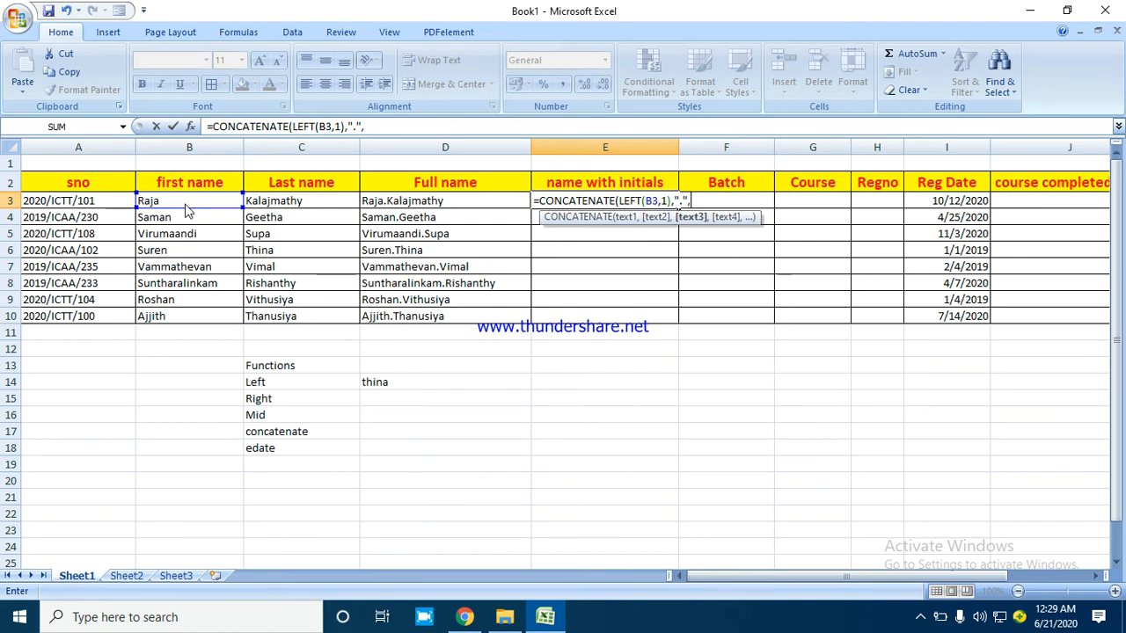
click(255, 202)
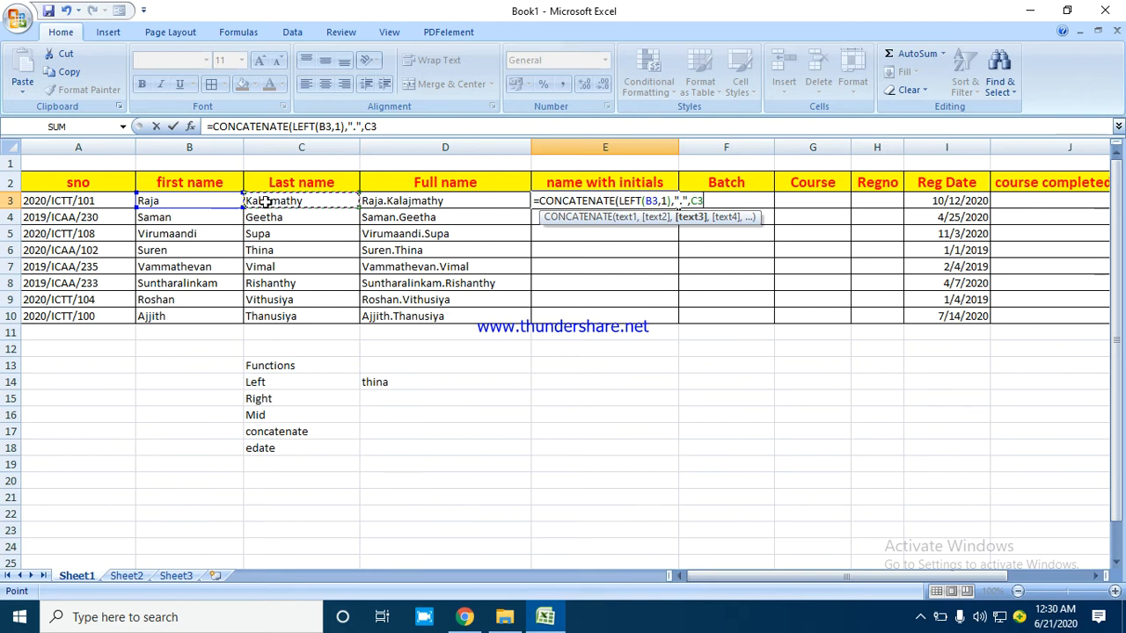
text())
key(Return)
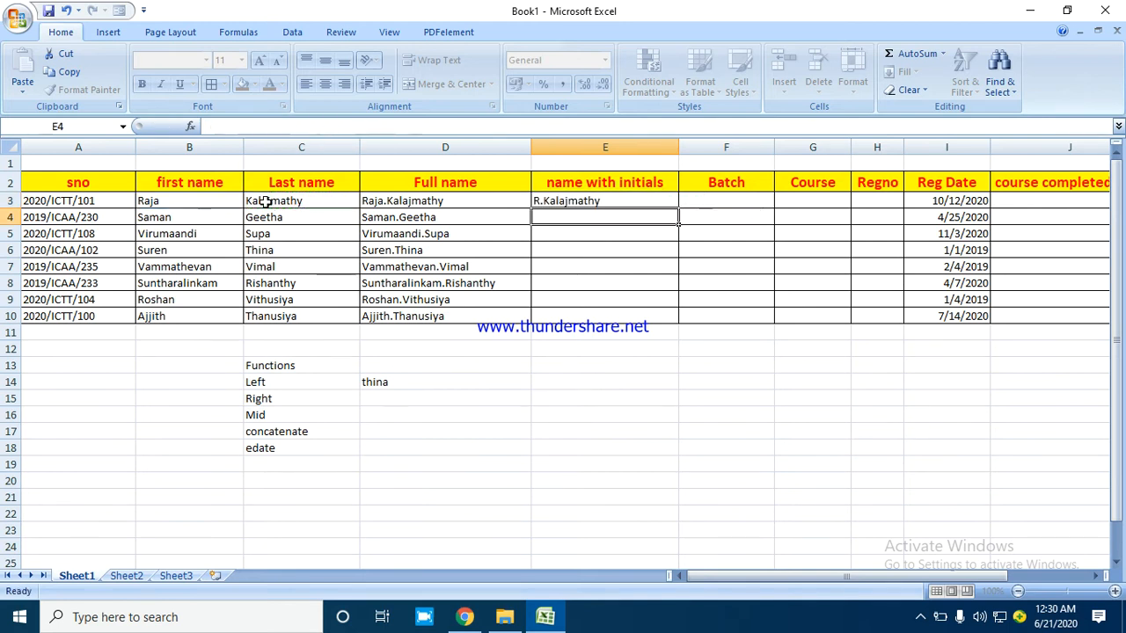
- Fill the name with initials formula from E3 down to E10 and check the copied formulas
click(595, 200)
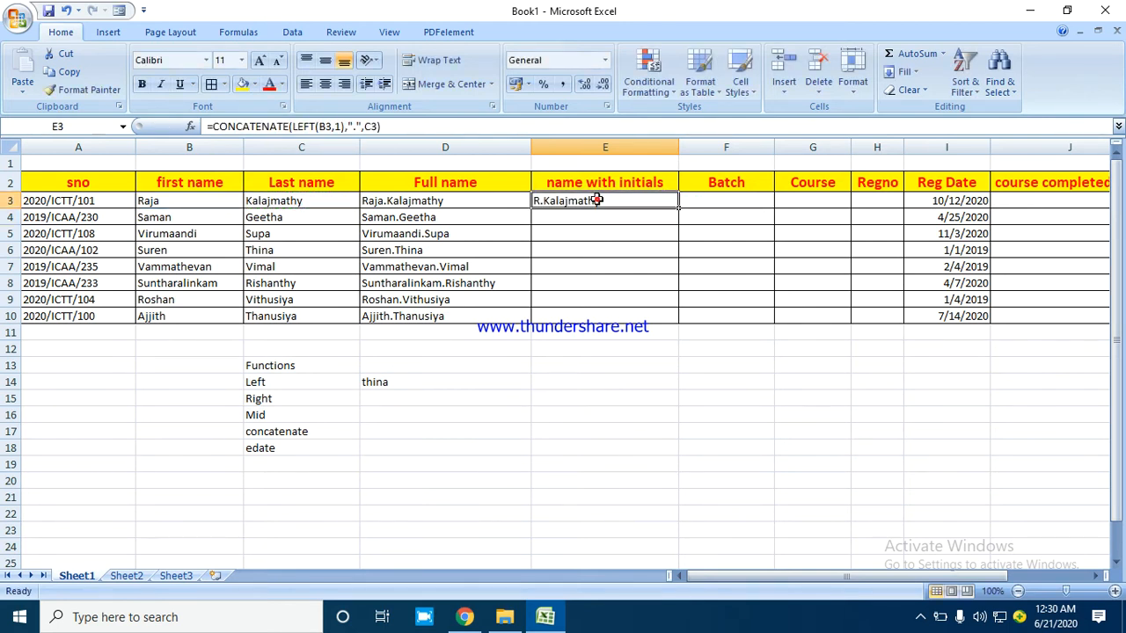
drag(676, 214, 679, 321)
click(636, 293)
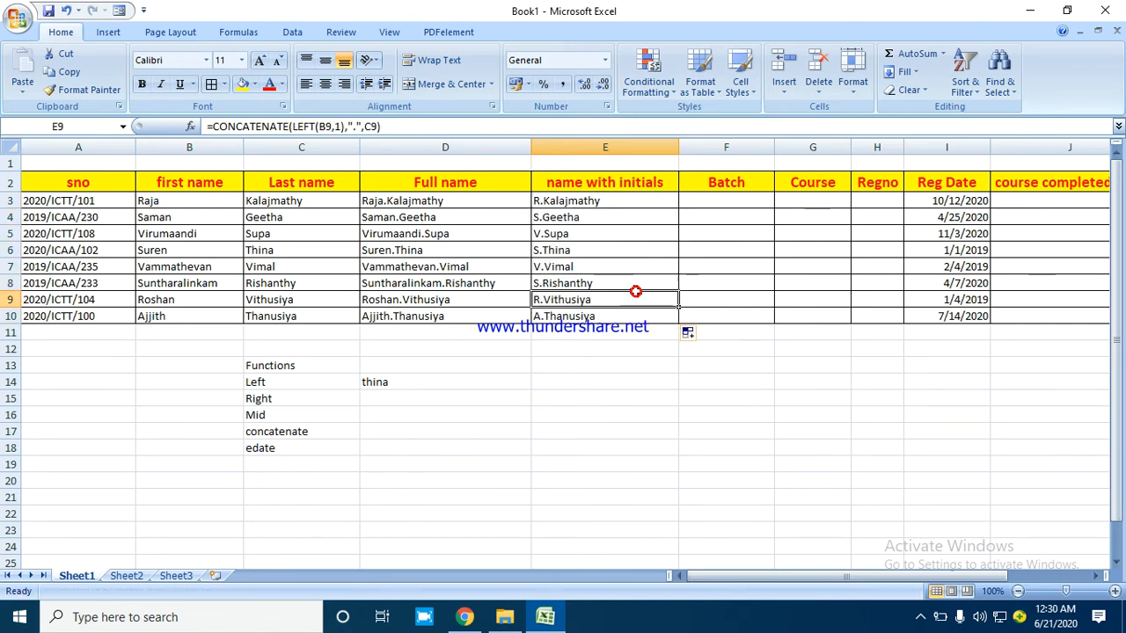
click(583, 200)
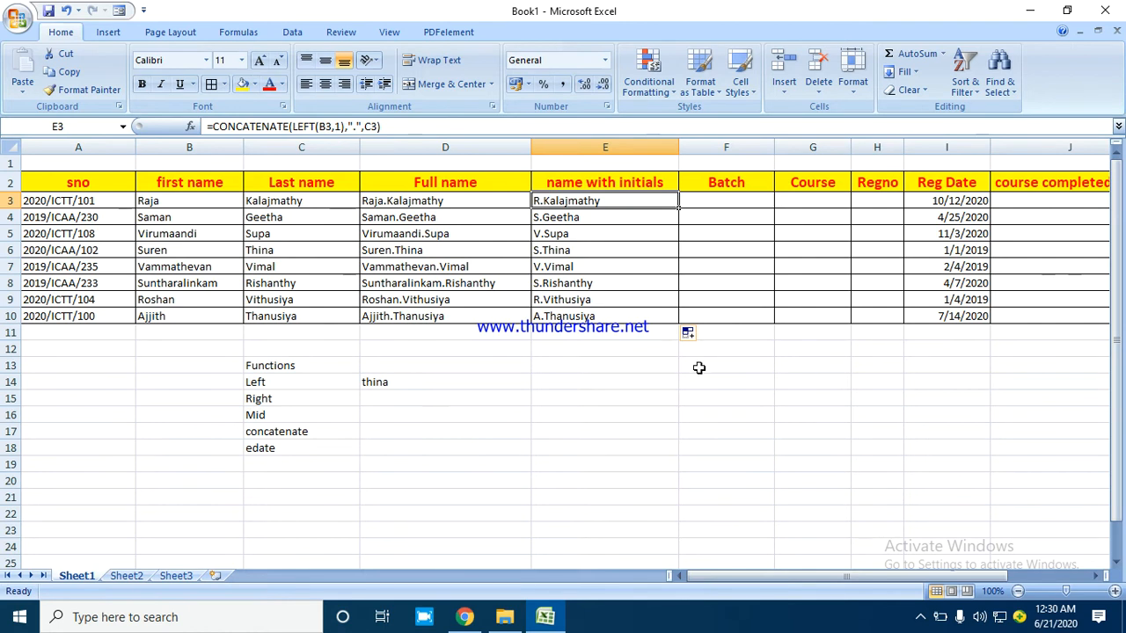
click(723, 352)
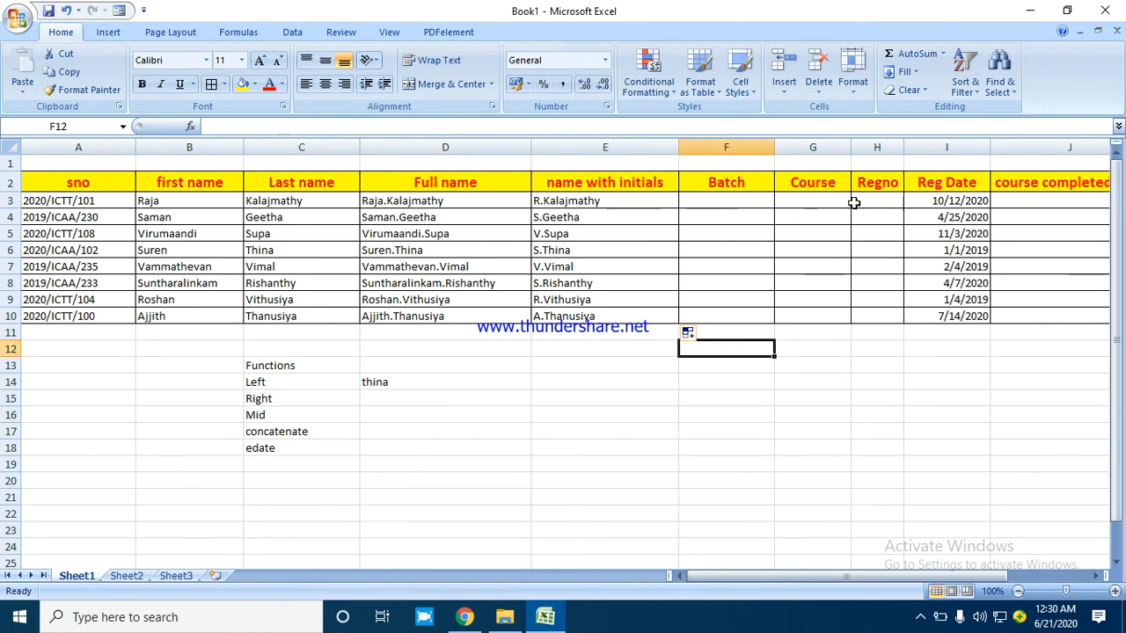
- Extract the batch year from the sno code with =LEFT(A3,4) in F3 and fill it down to F10
drag(854, 203, 716, 311)
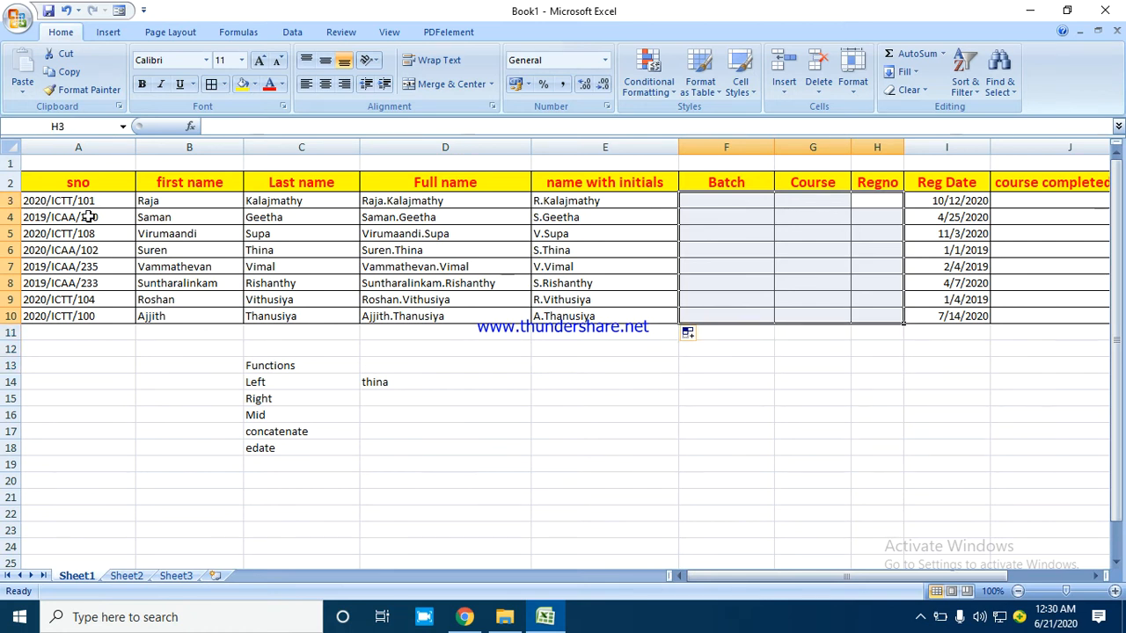
click(65, 202)
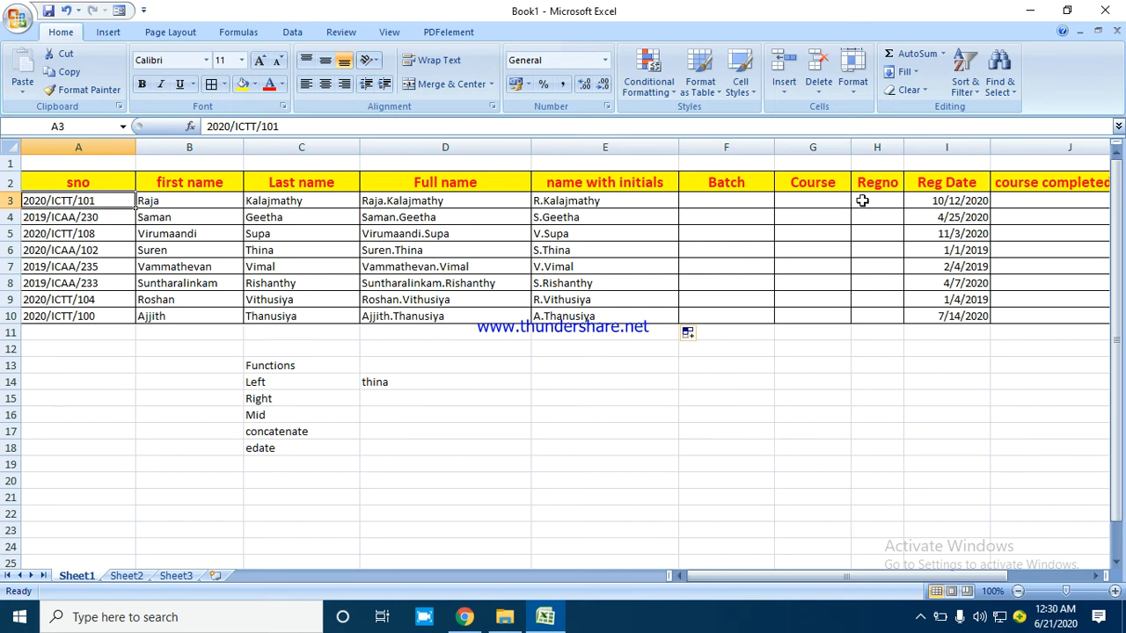
drag(727, 195, 723, 317)
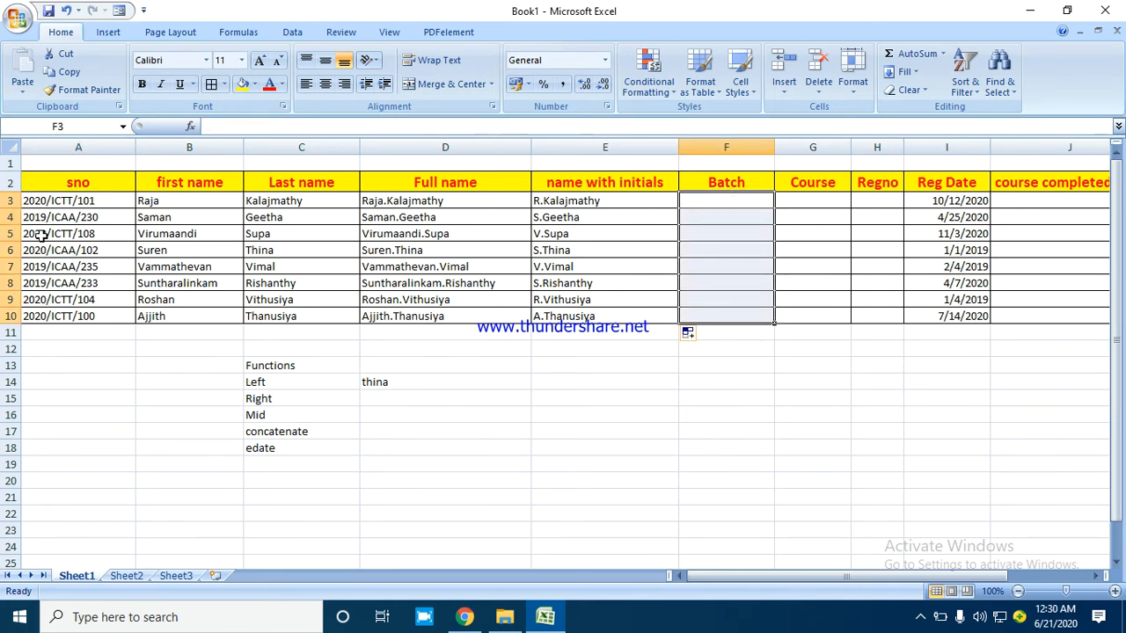
click(695, 203)
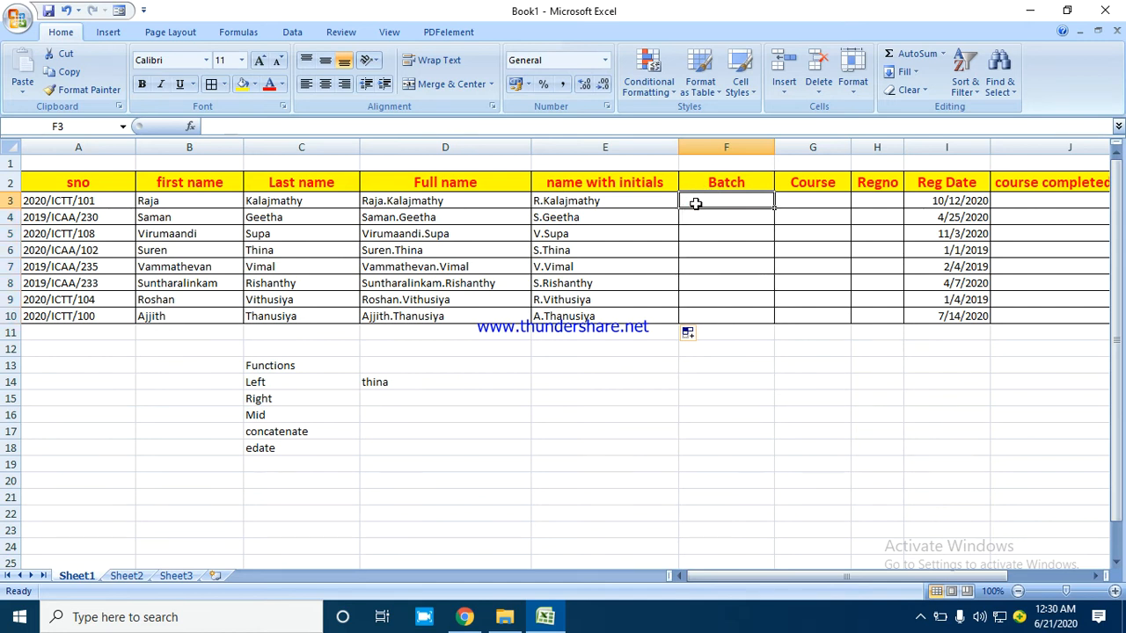
text(=left)
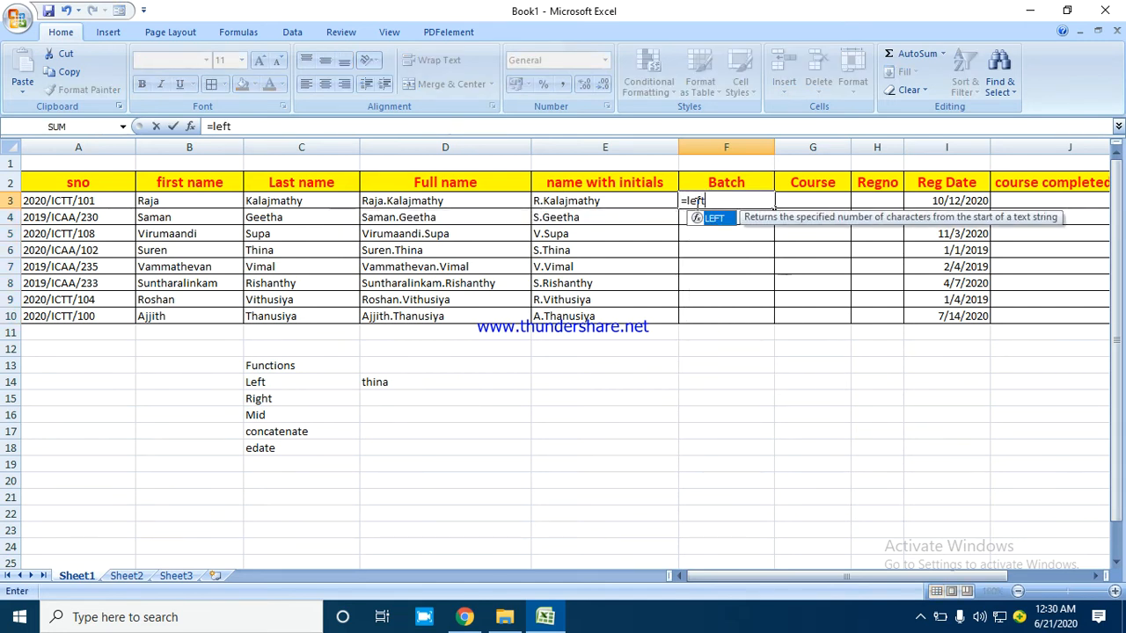
double_click(715, 220)
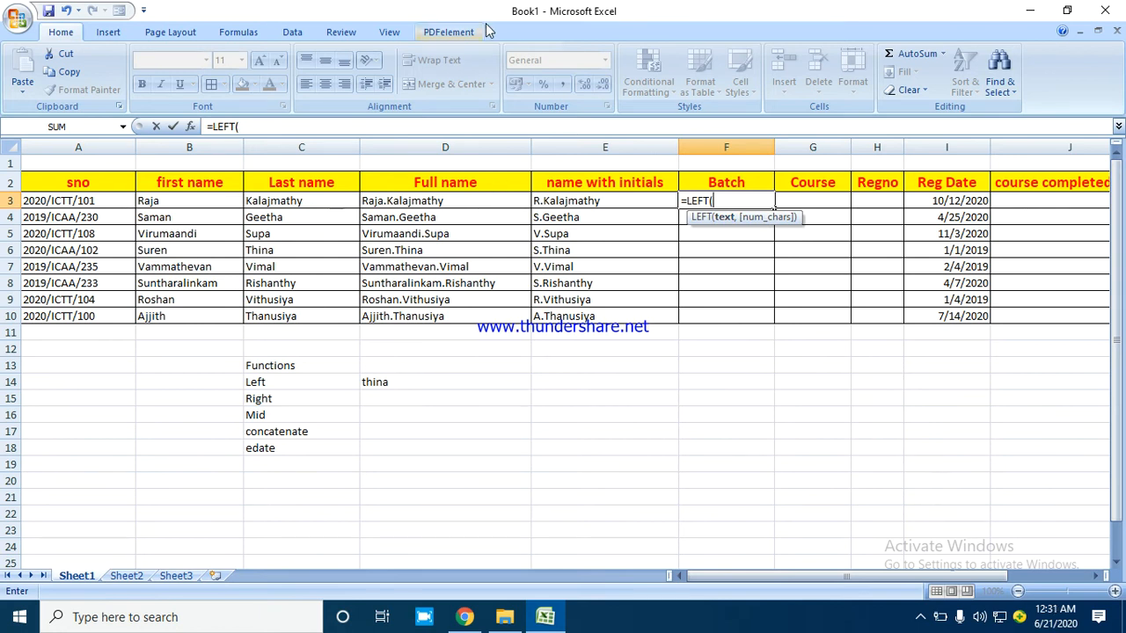
click(94, 201)
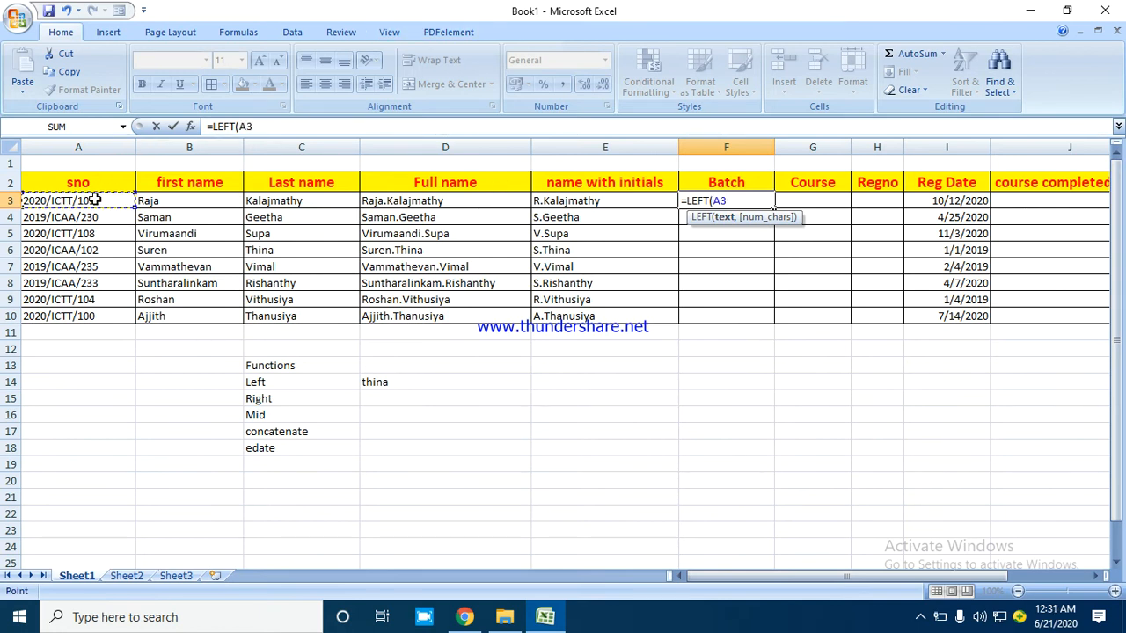
text(,4))
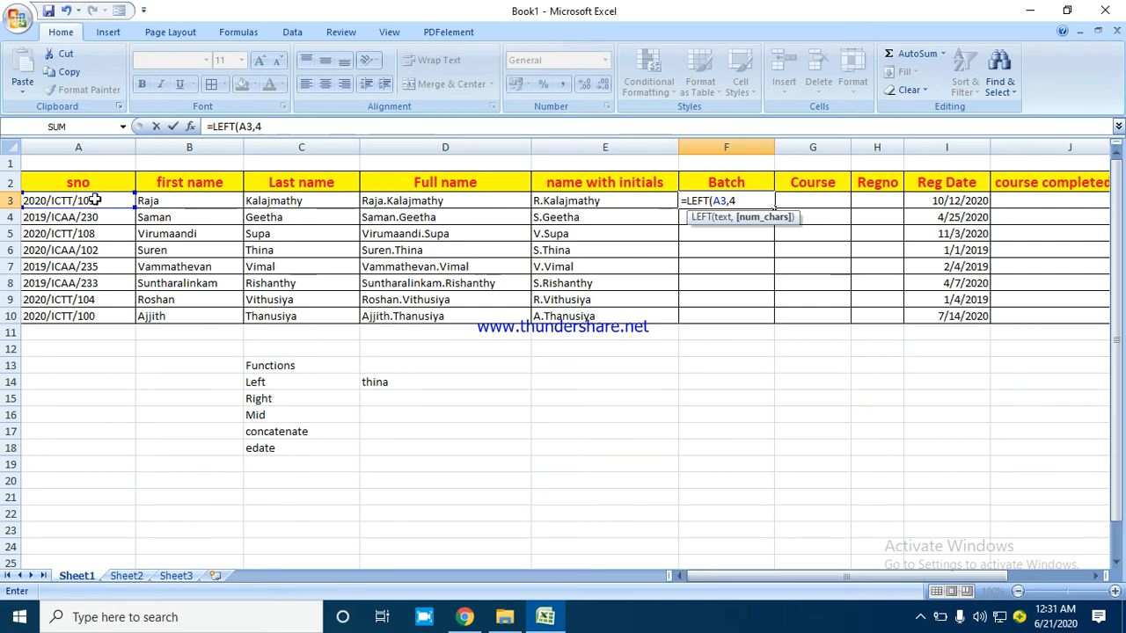
key(Return)
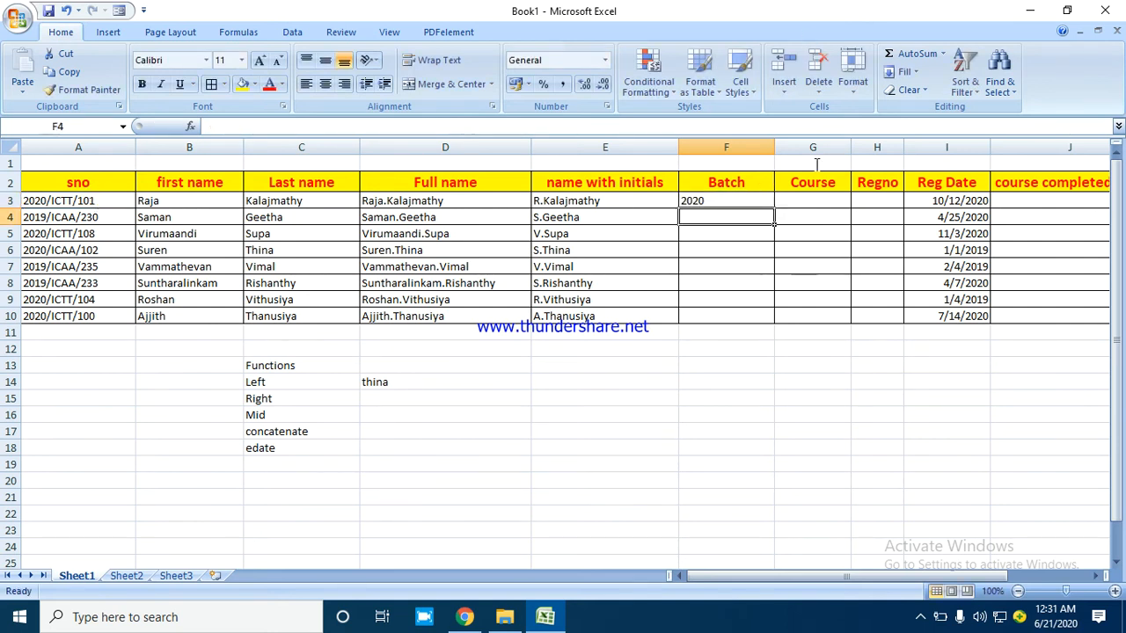
click(766, 204)
drag(774, 210, 770, 317)
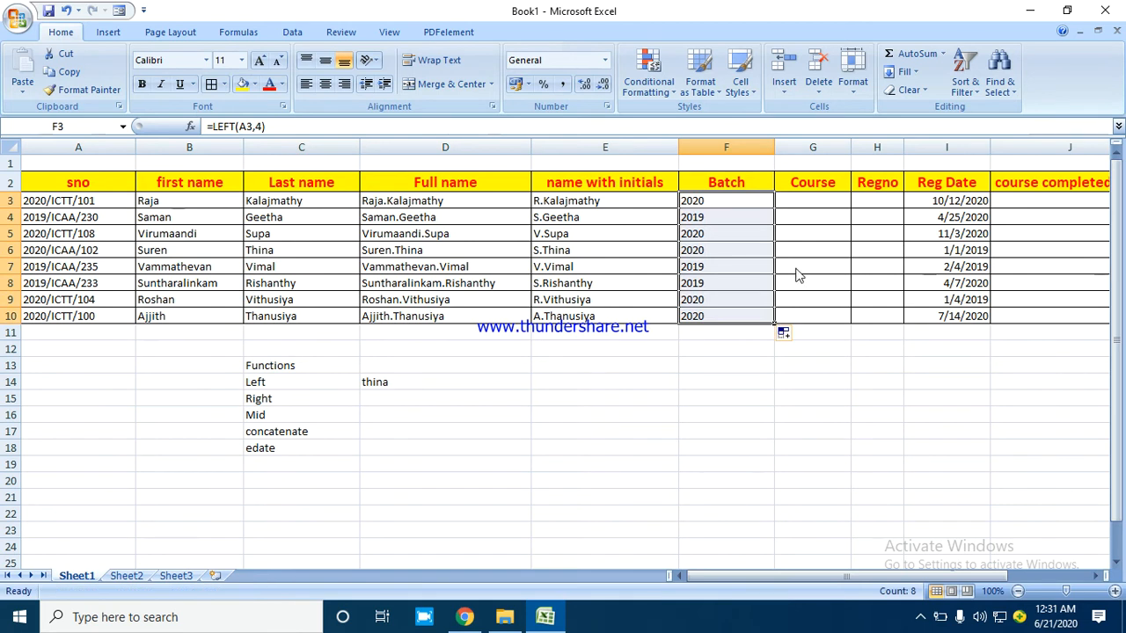
- Extract the course code from the sno code with =MID(A3,6,4) in G3 and fill it down to G10
click(815, 204)
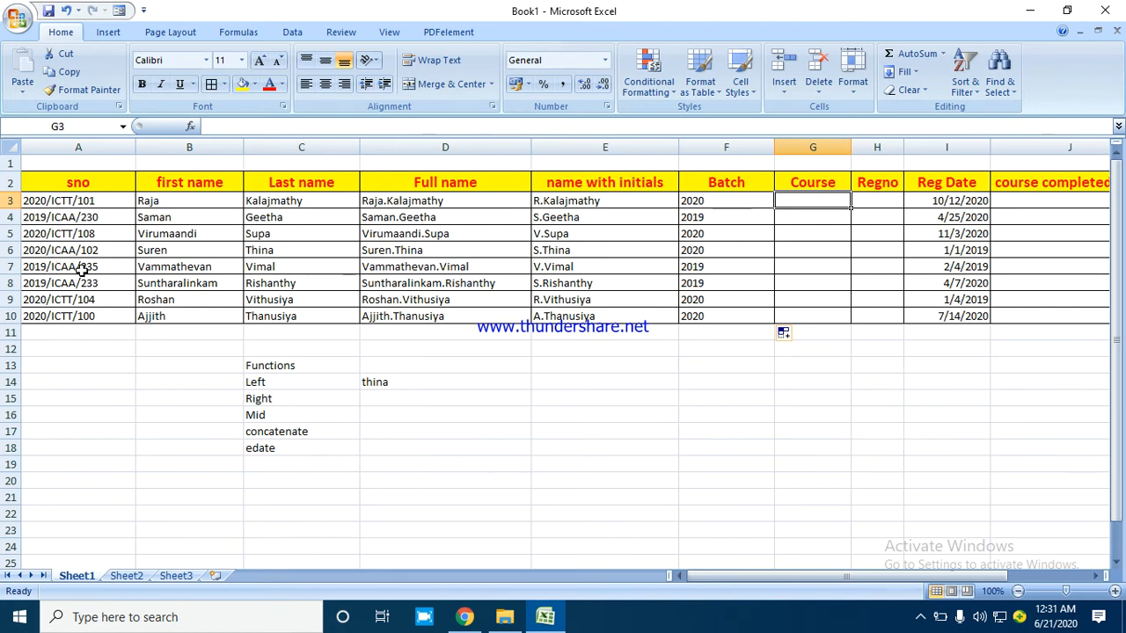
text(=)
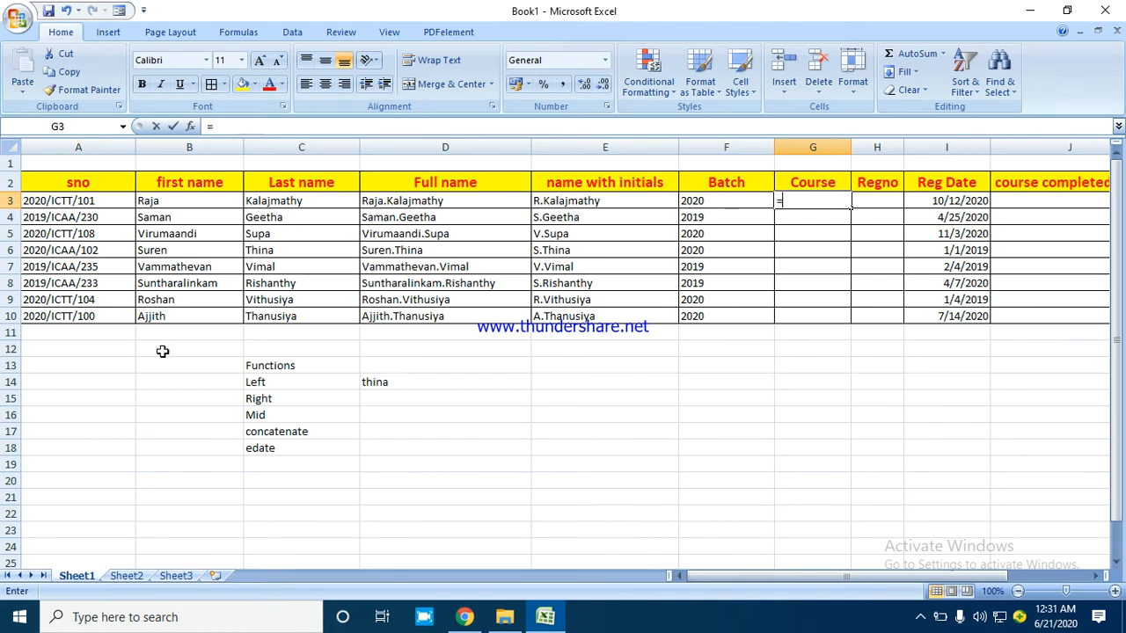
text(id)
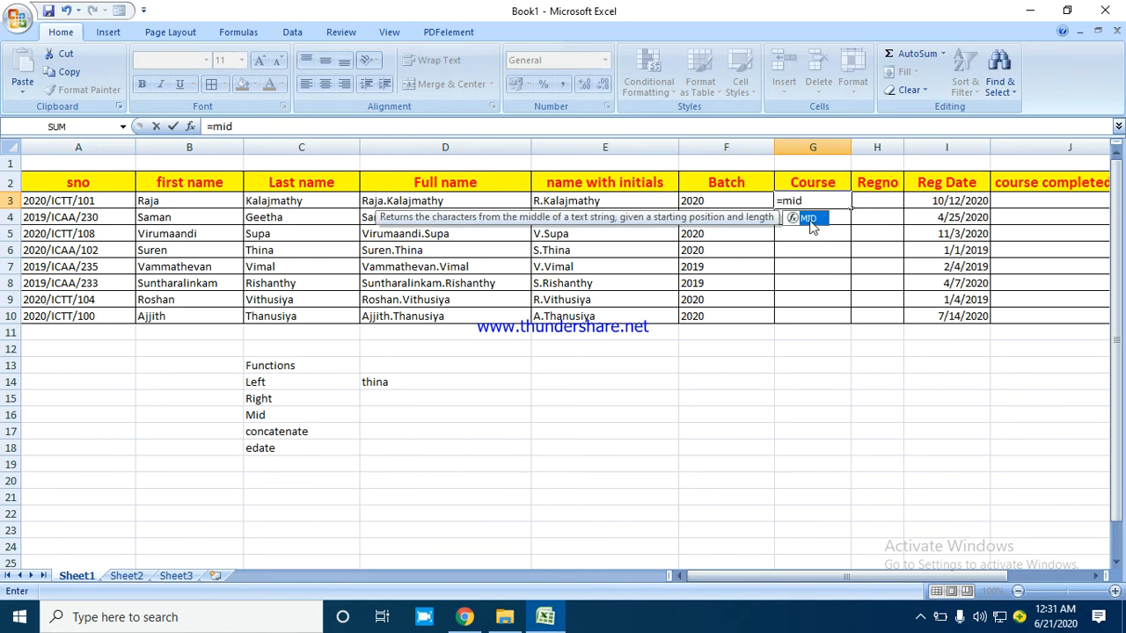
double_click(806, 219)
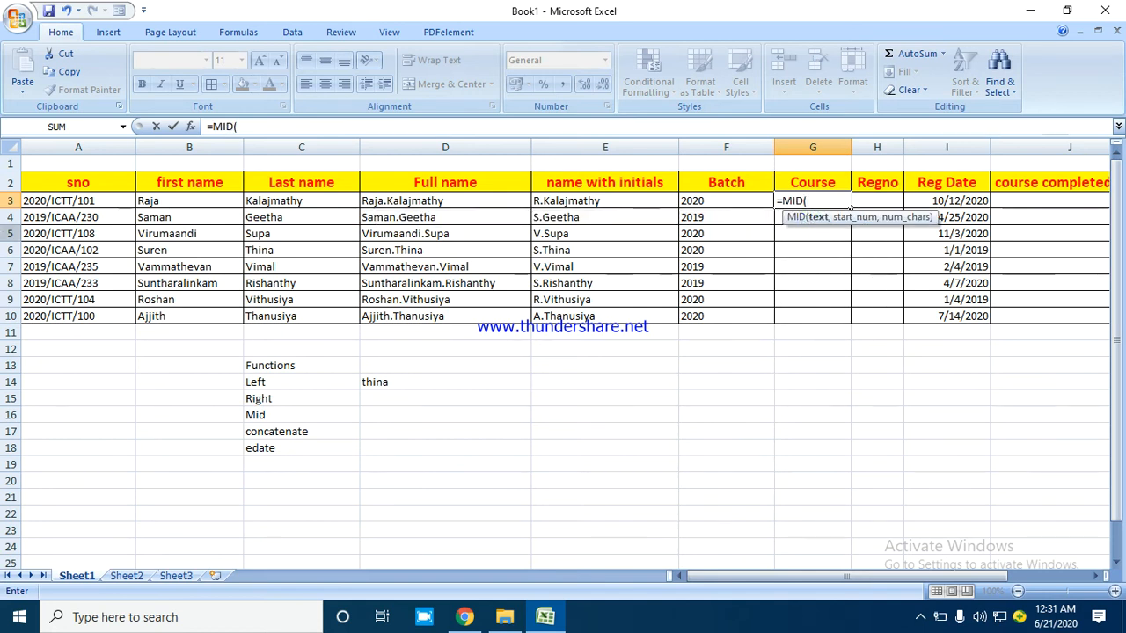
click(74, 208)
text(,)
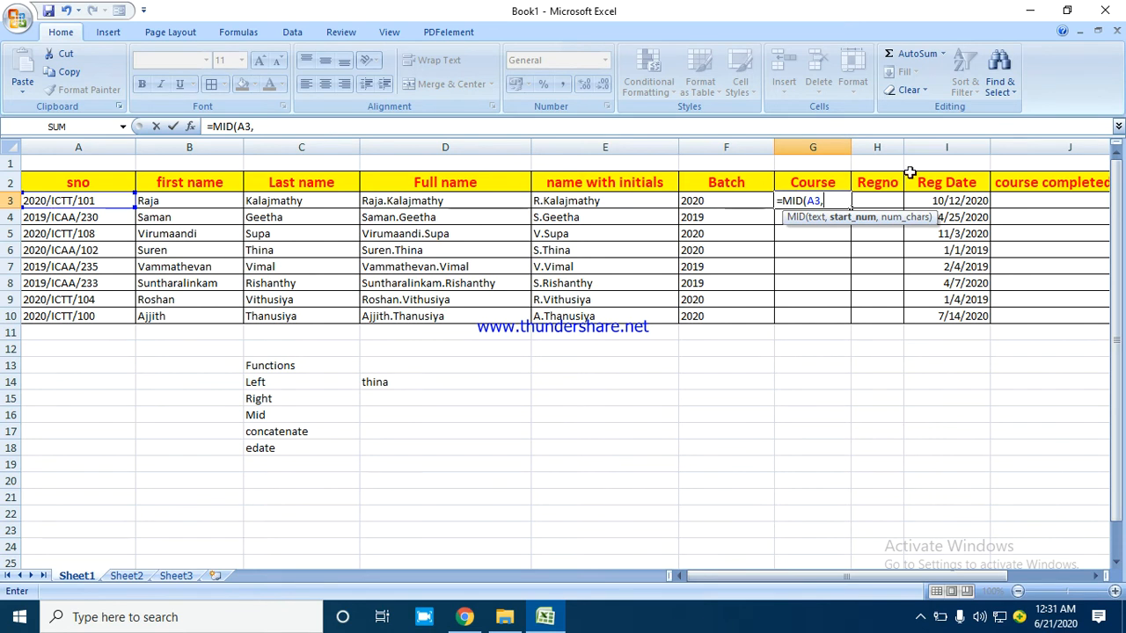
text(6,)
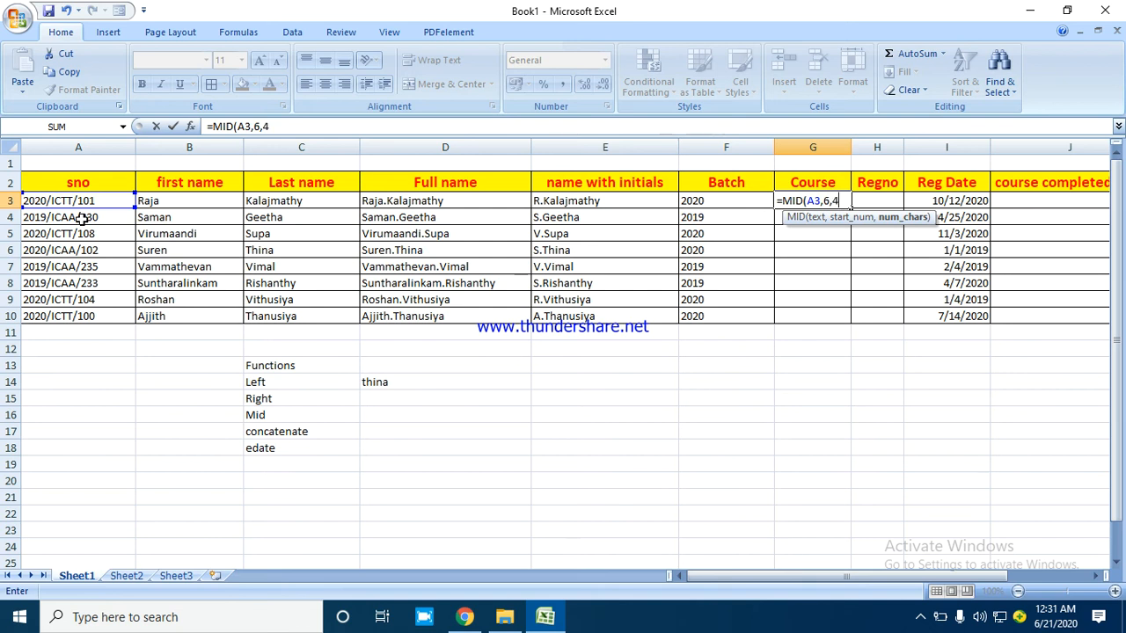
text(4))
key(Return)
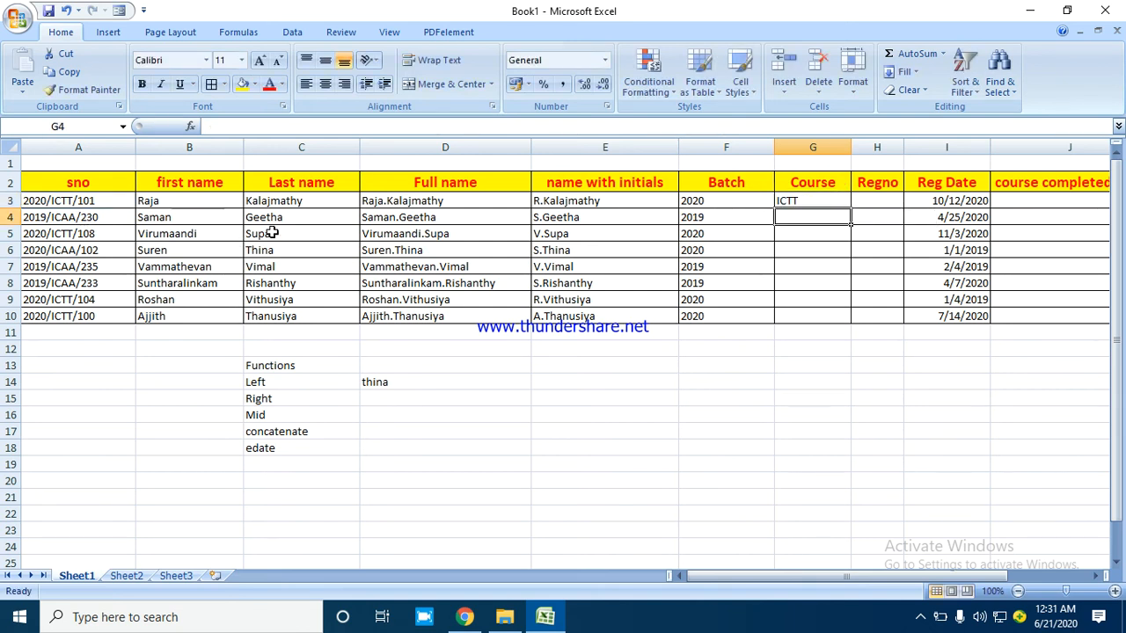
click(843, 203)
drag(848, 209, 837, 317)
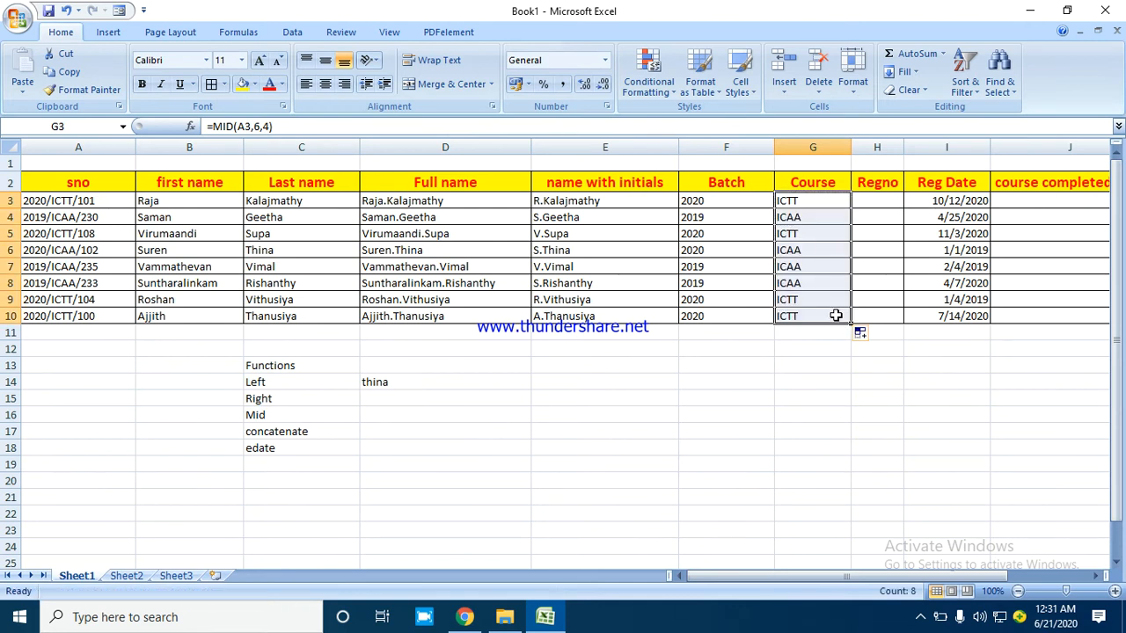
- Extract the registration number from the sno code with =RIGHT(A3,3) in H3 and fill it down to H10
click(866, 200)
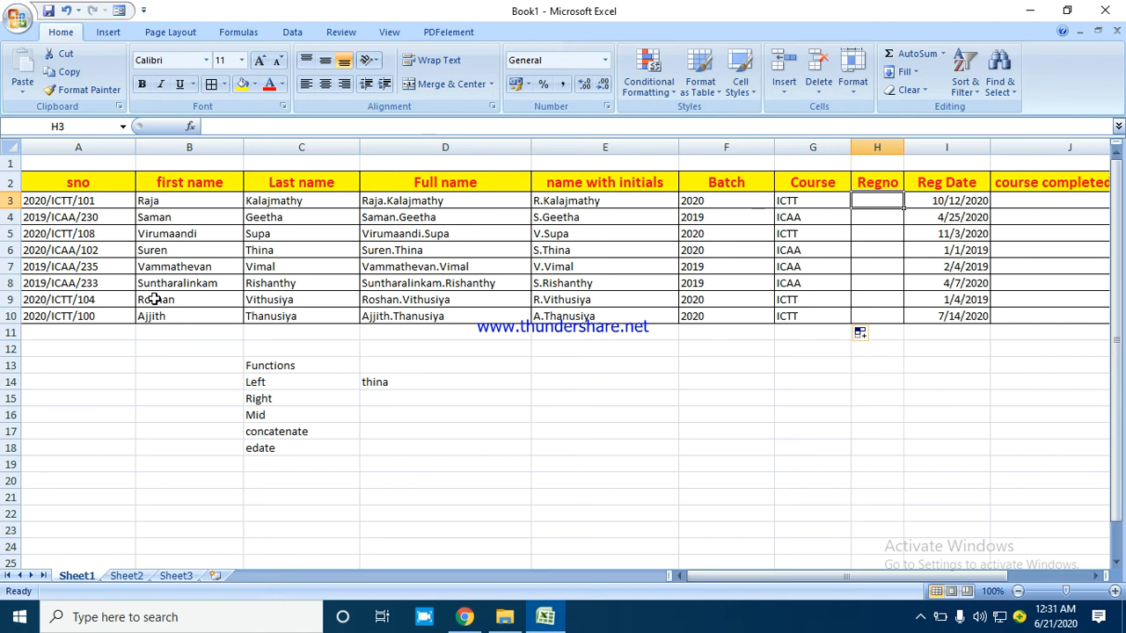
text(=righ)
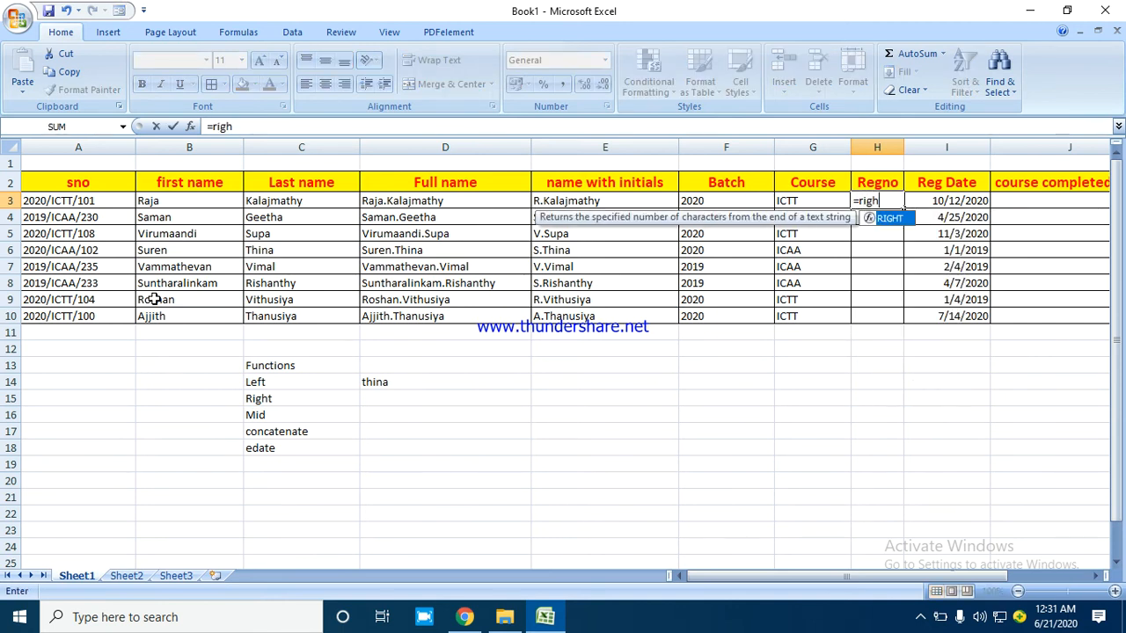
double_click(909, 218)
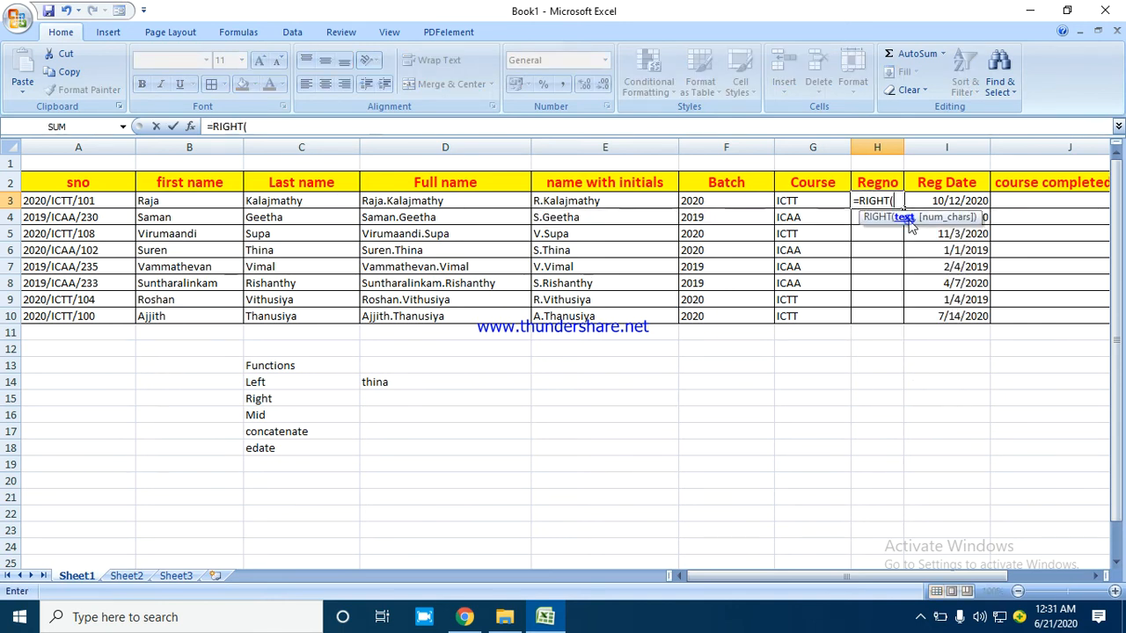
click(114, 201)
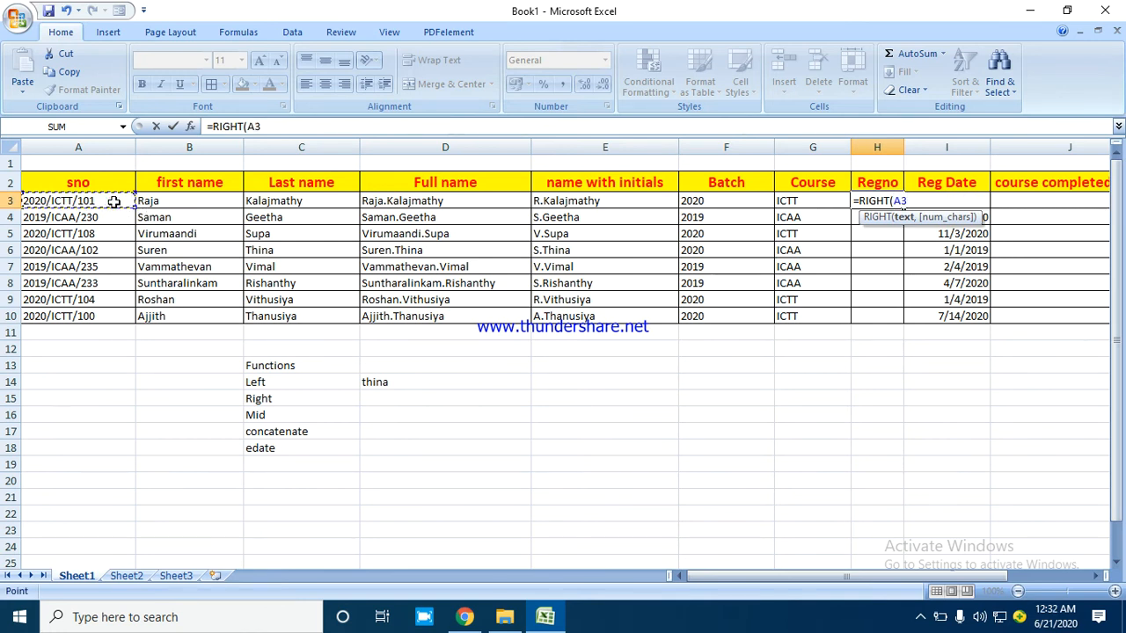
text(,3)
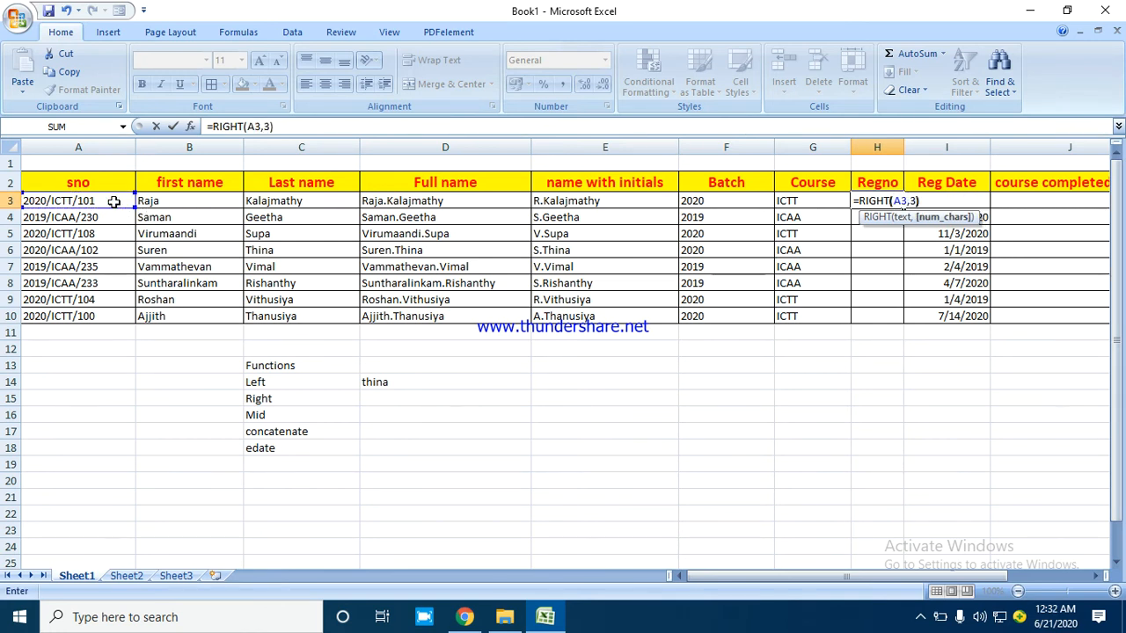
text())
key(Return)
click(891, 203)
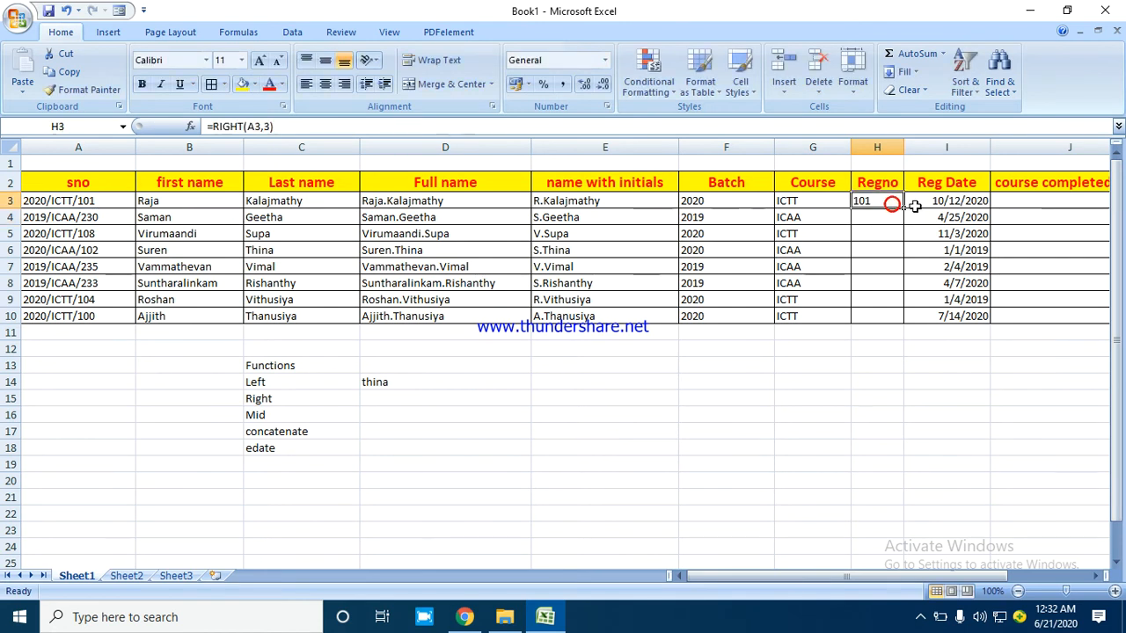
drag(903, 208, 885, 318)
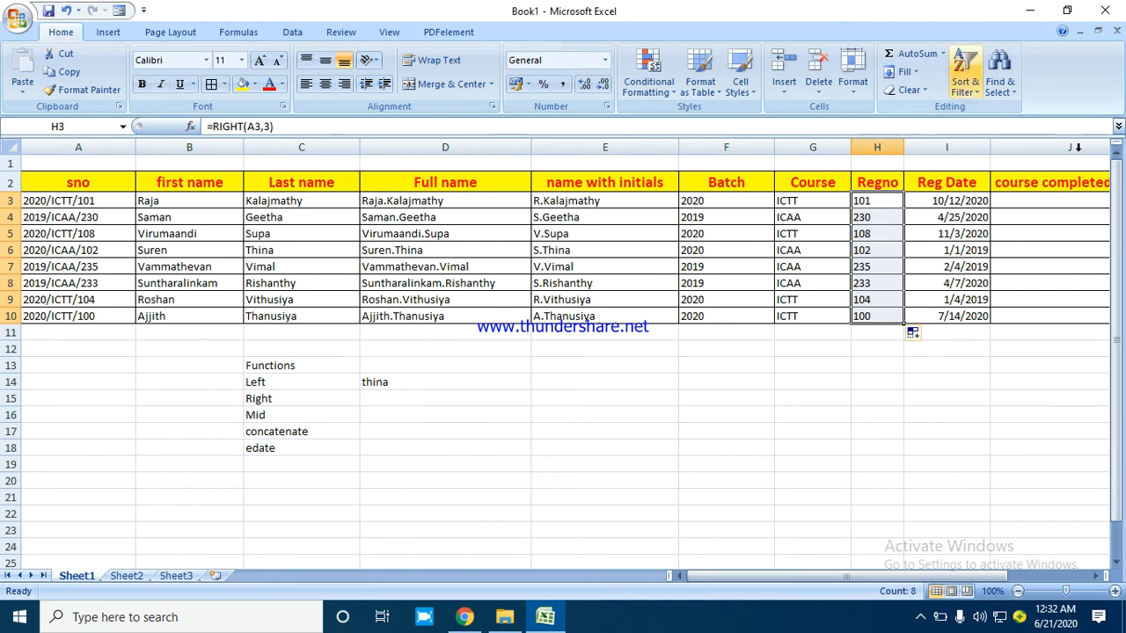
- Review the Reg Date values in I3:I10 and note the course duration as 6 Months in E12
drag(985, 201, 970, 318)
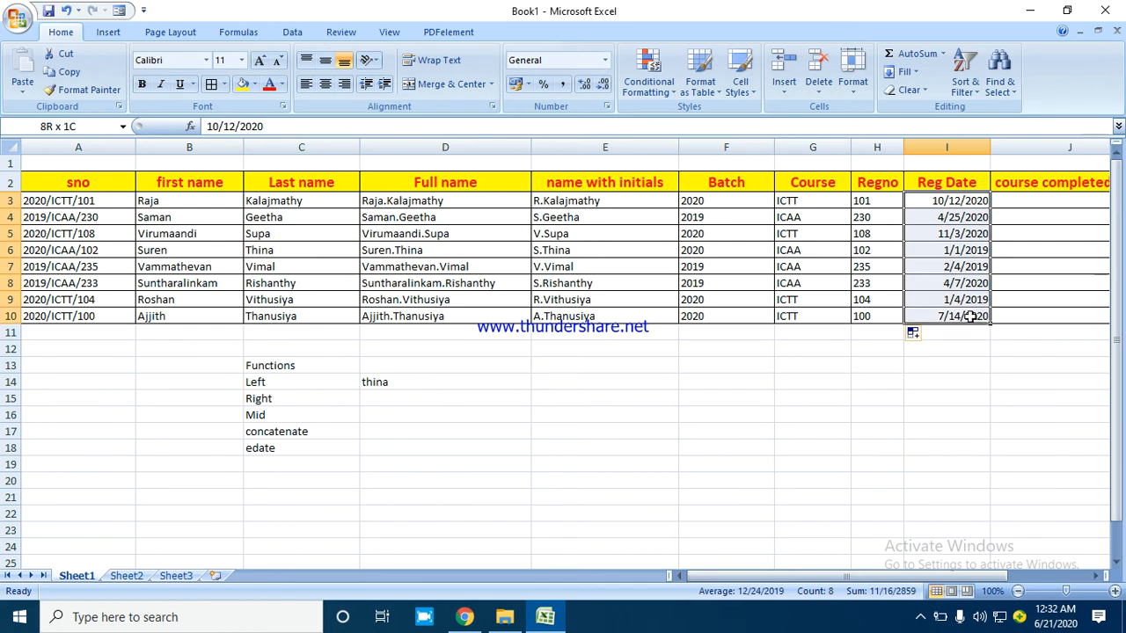
click(499, 376)
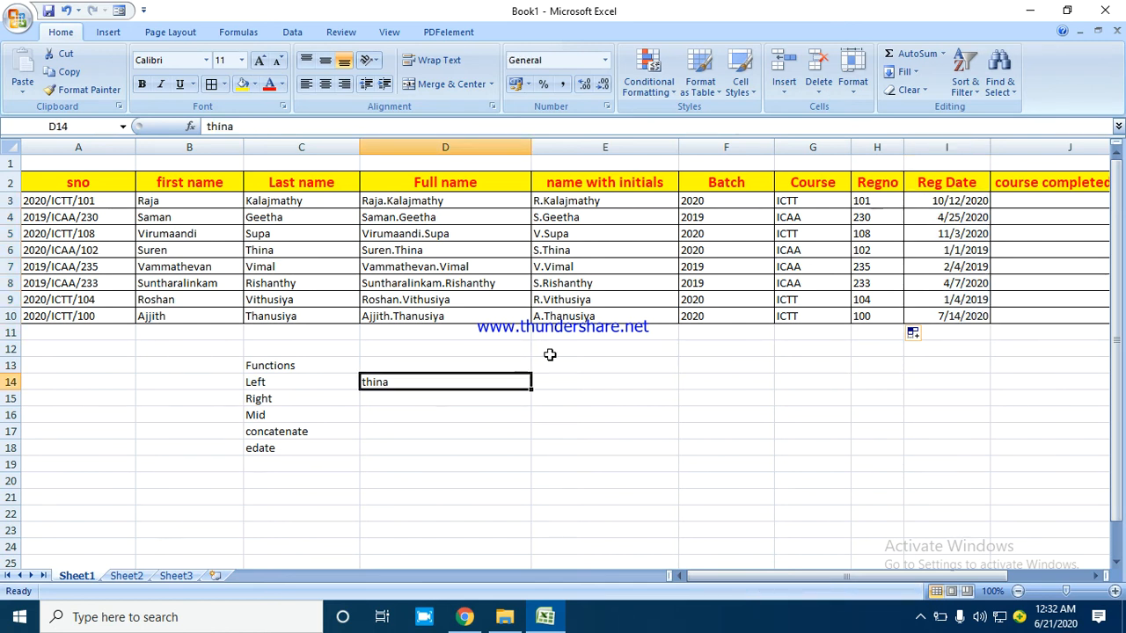
click(553, 355)
text(6)
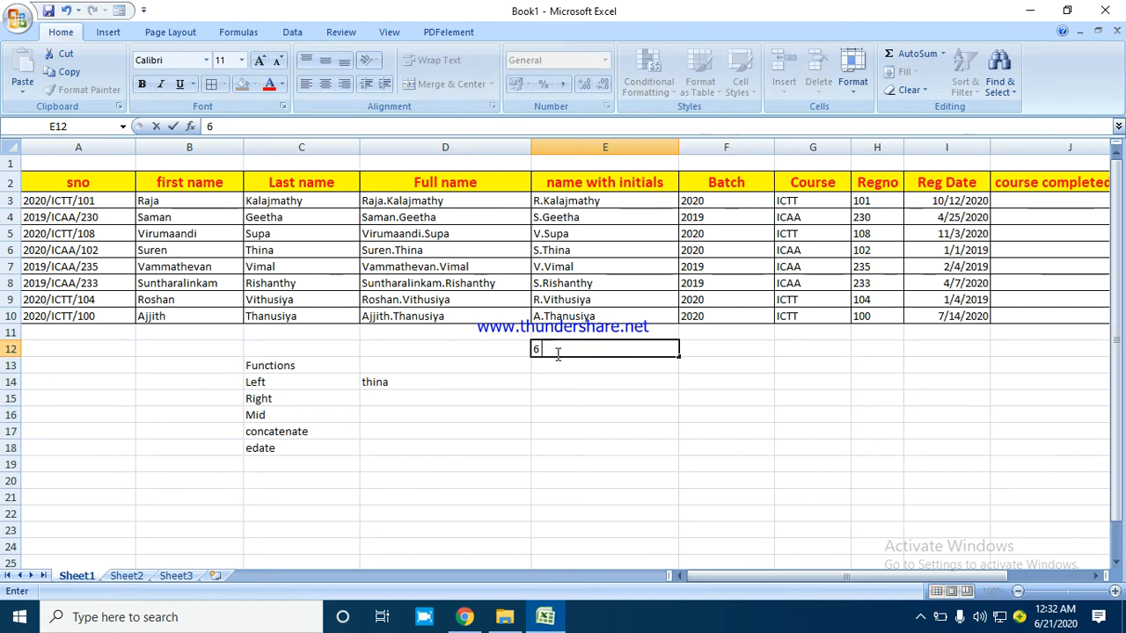
text( Months)
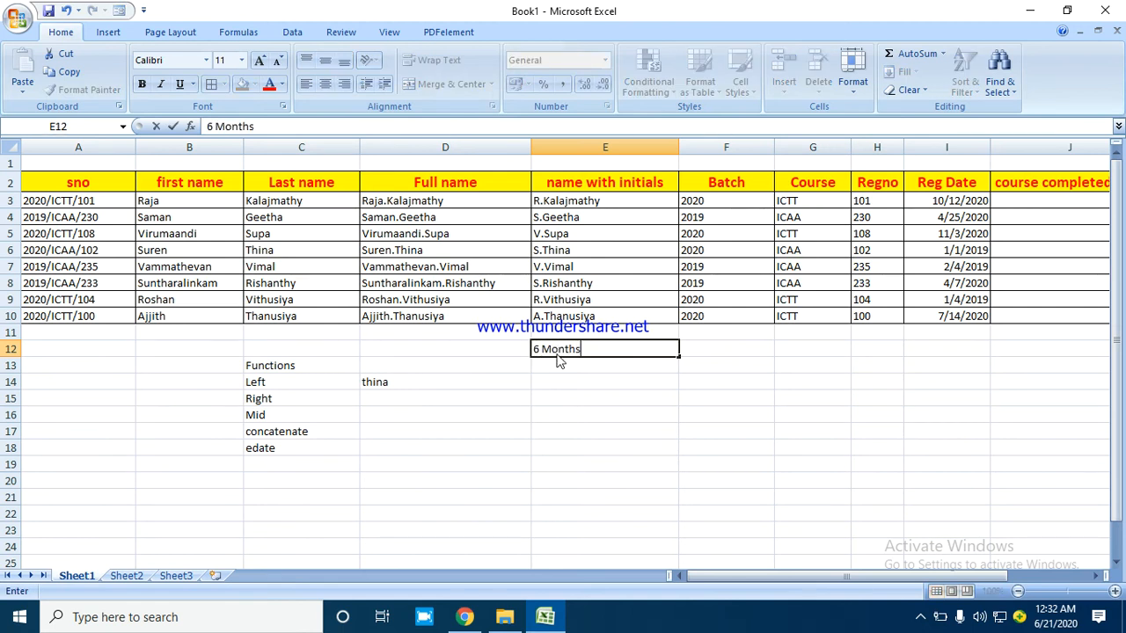
key(Return)
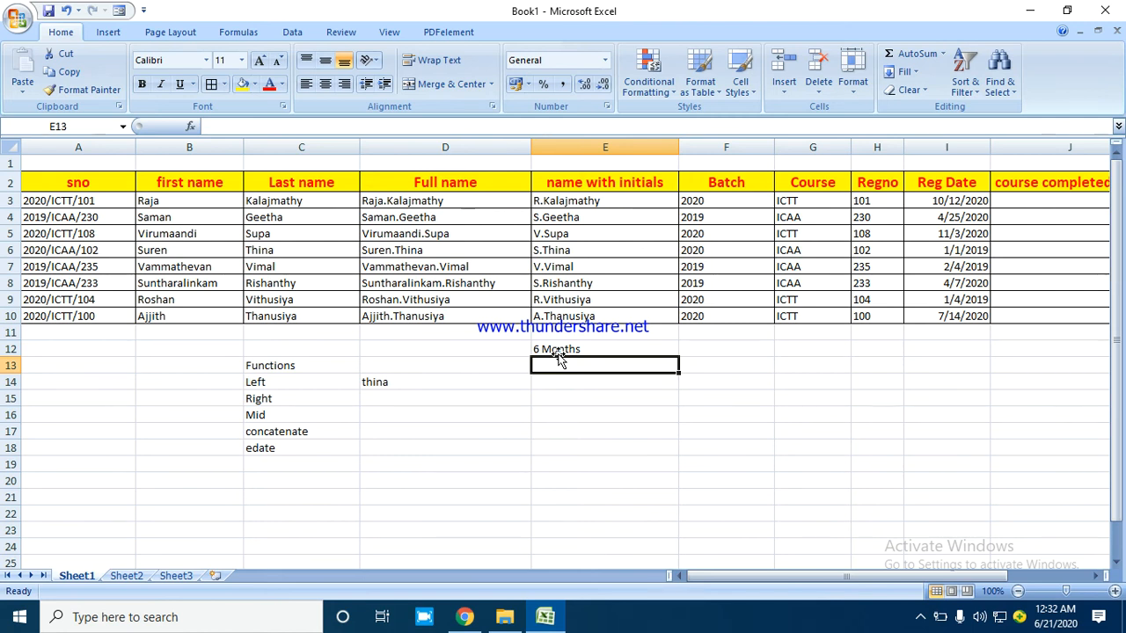
- Calculate the first course completed date in J3 with =EDATE(I3,6), adding six months to the registration date
click(1085, 200)
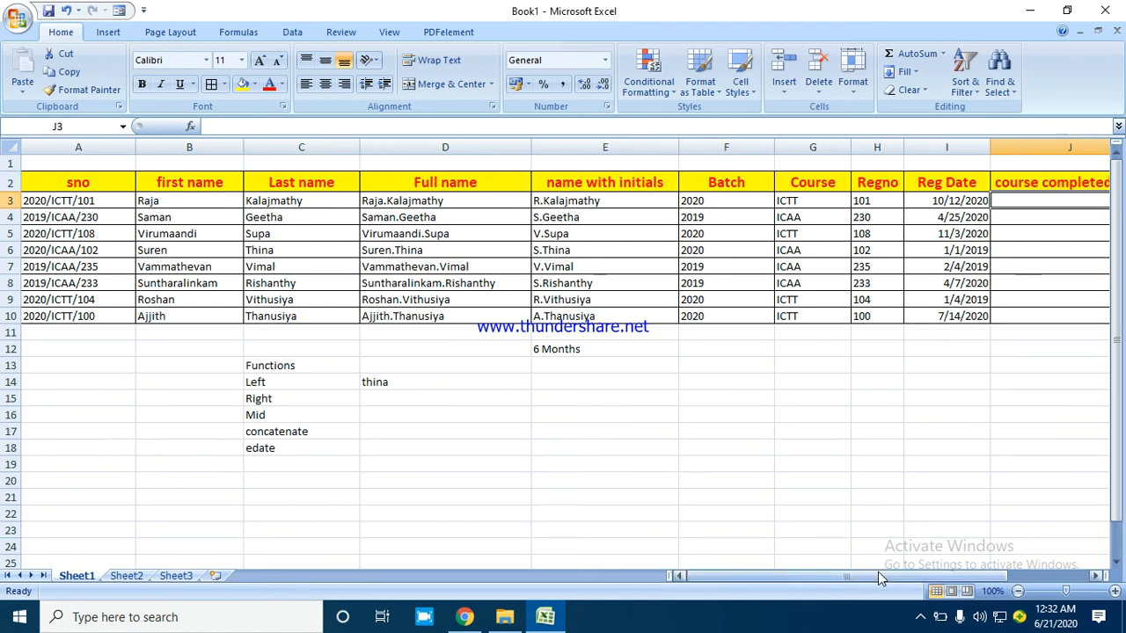
drag(878, 571, 972, 566)
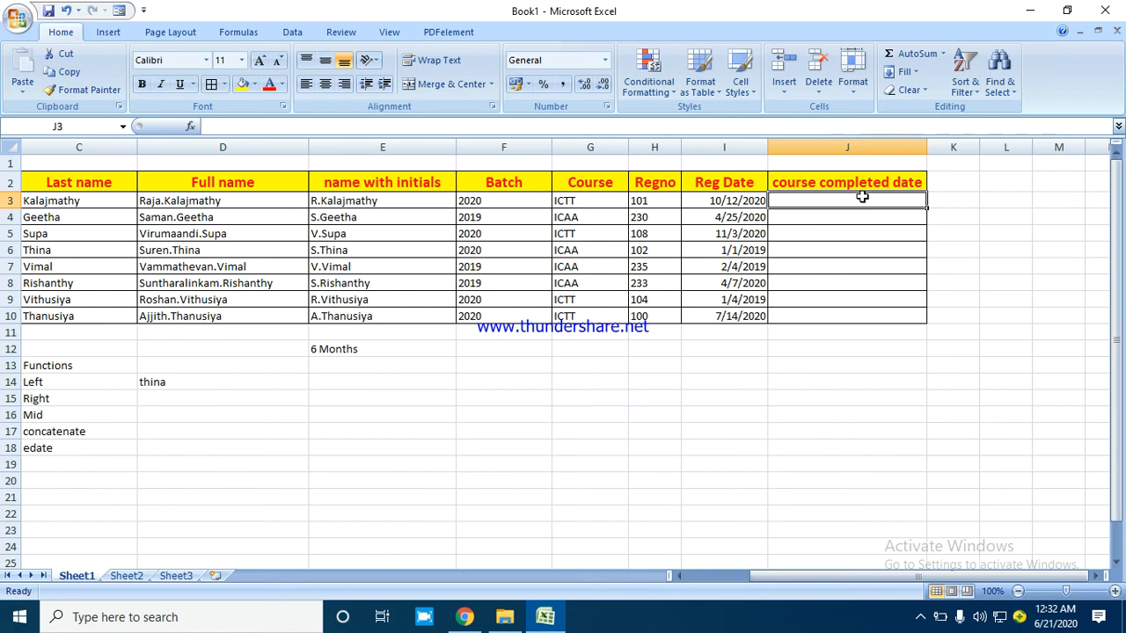
text(=)
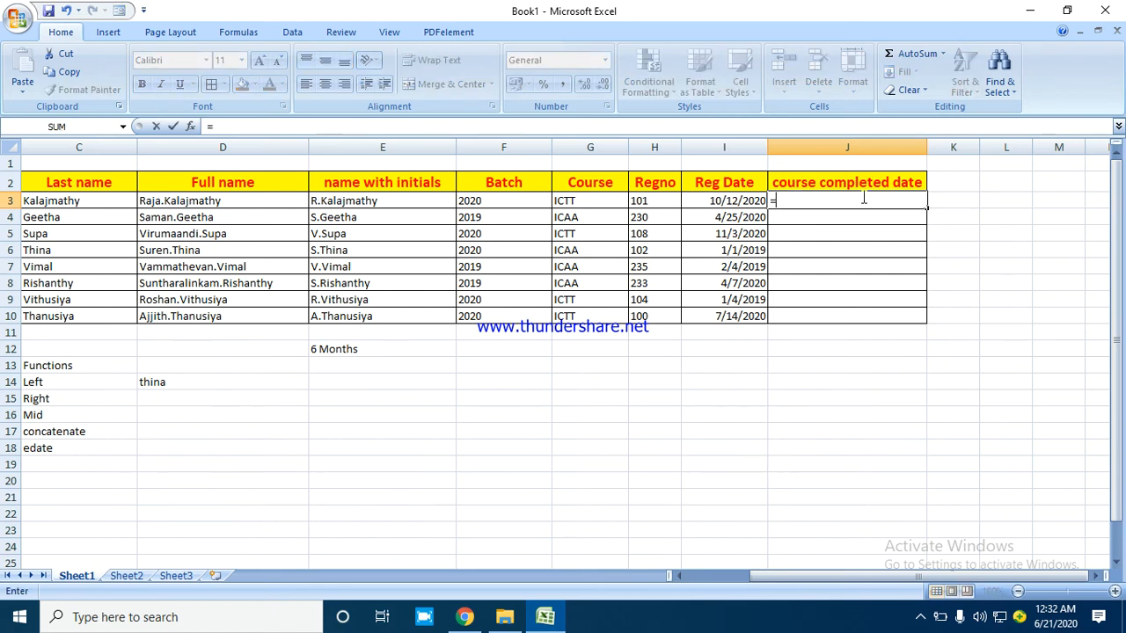
text(e)
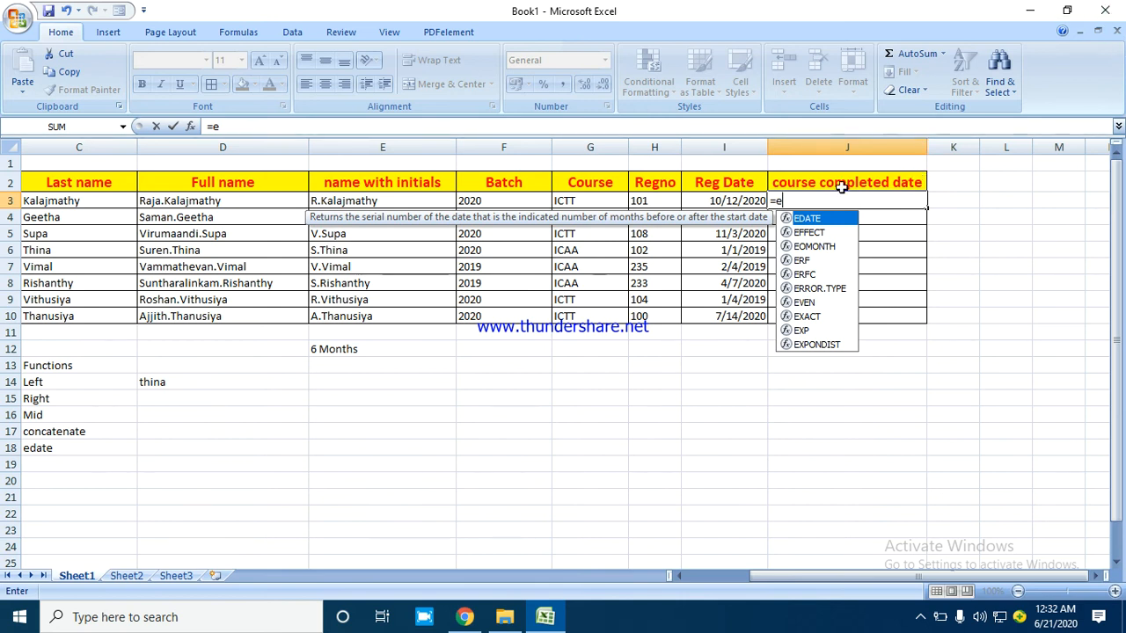
double_click(818, 219)
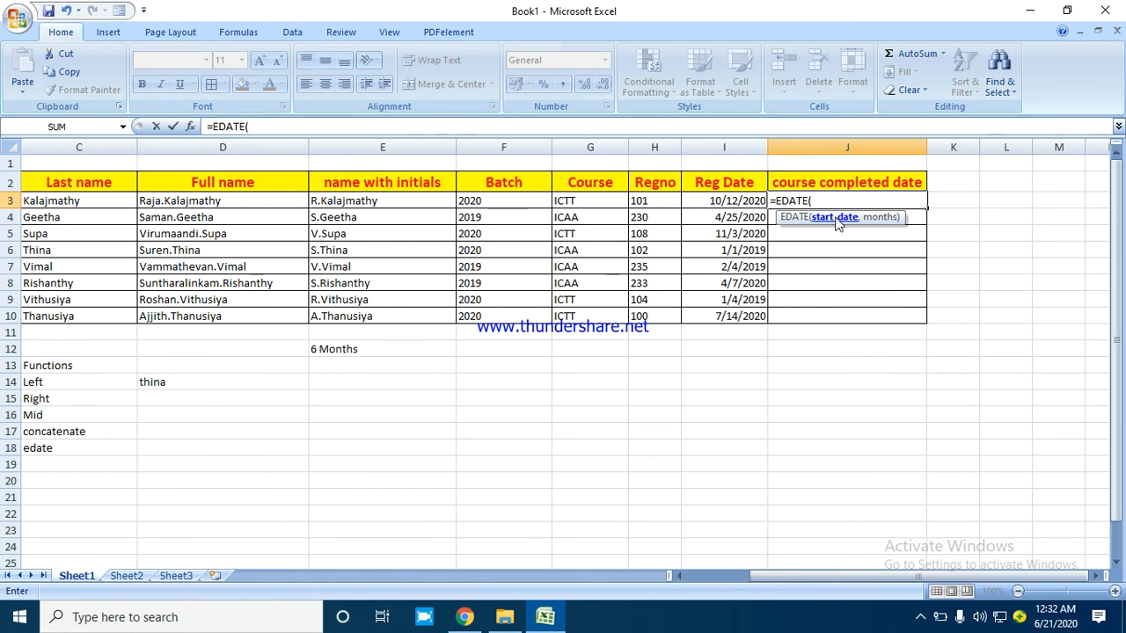
click(705, 200)
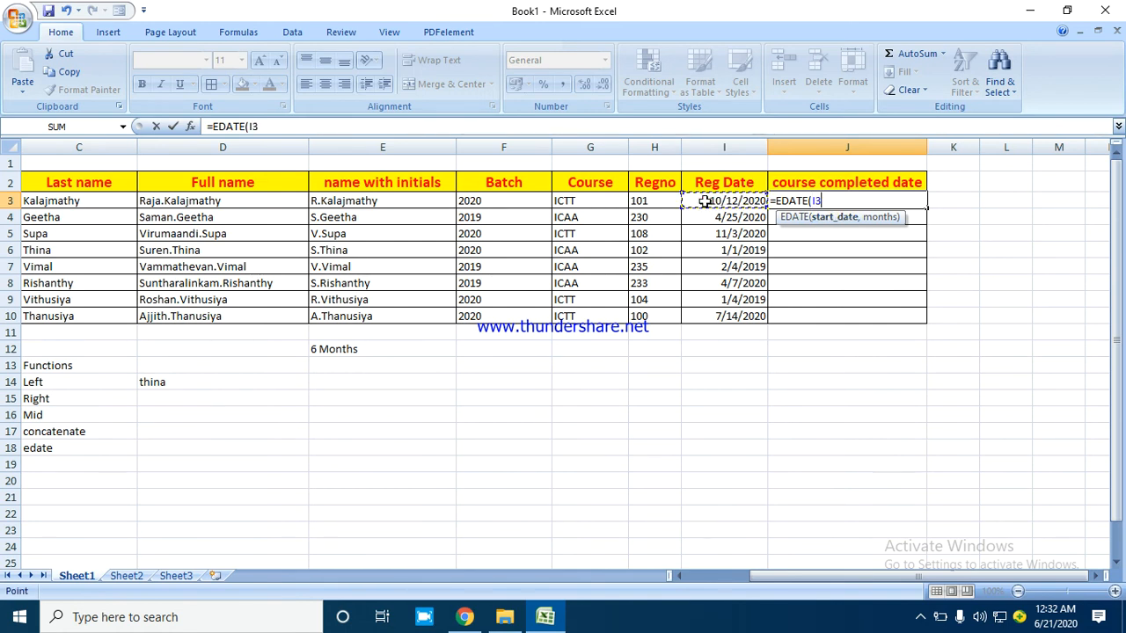
text(,)
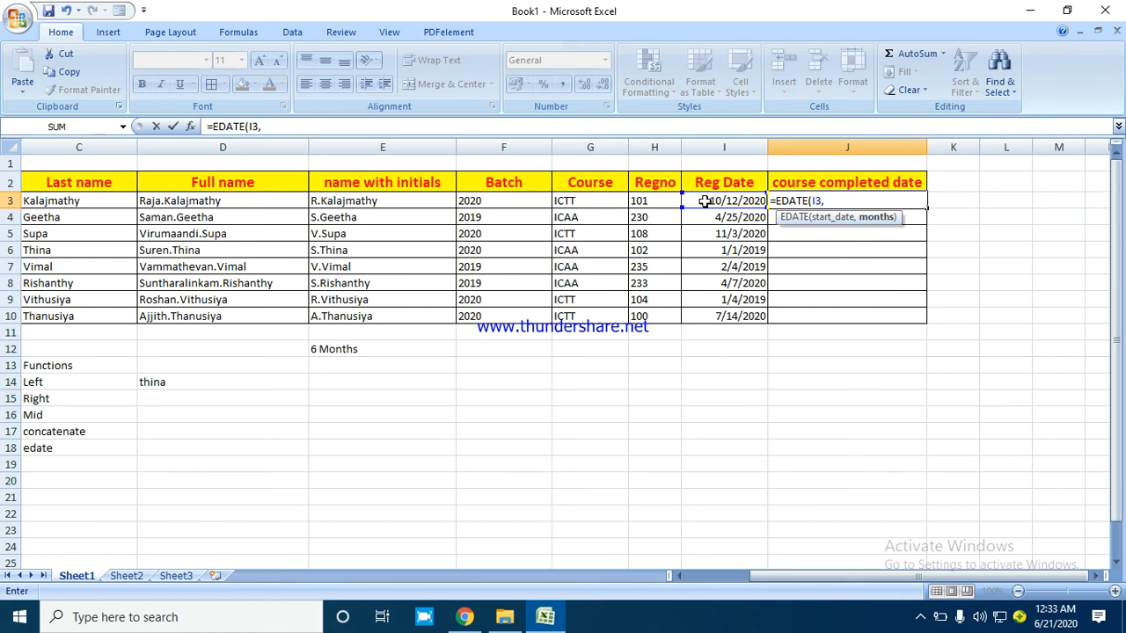
text(6))
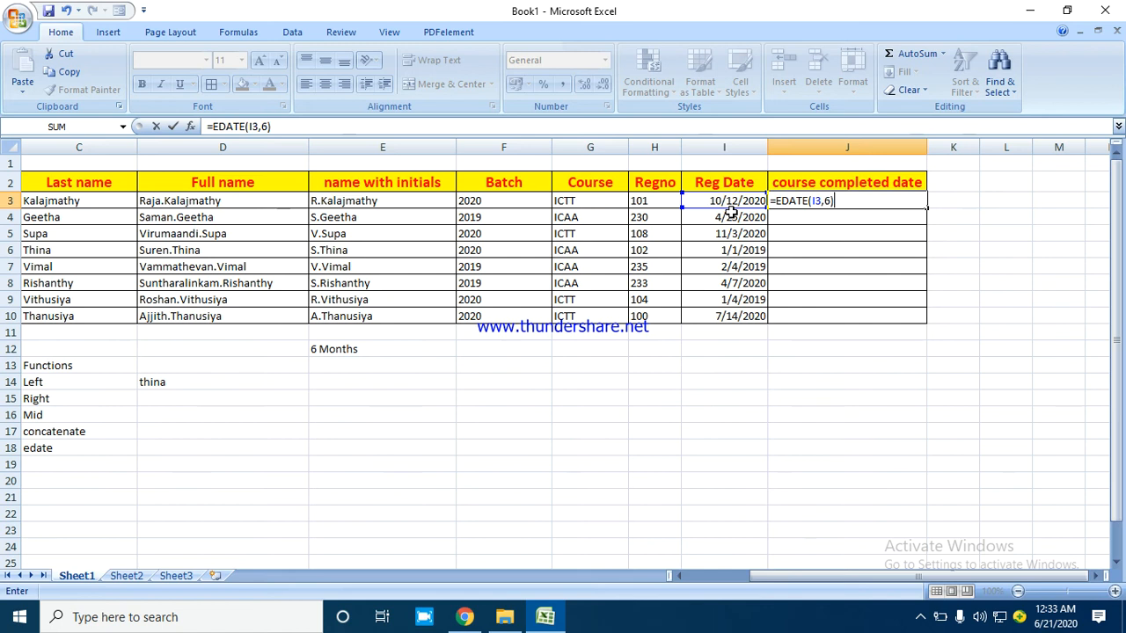
key(Return)
- Format J3 as Short Date, fill its completion date formula down to J10, and check the copied formula in J8
click(909, 186)
click(904, 202)
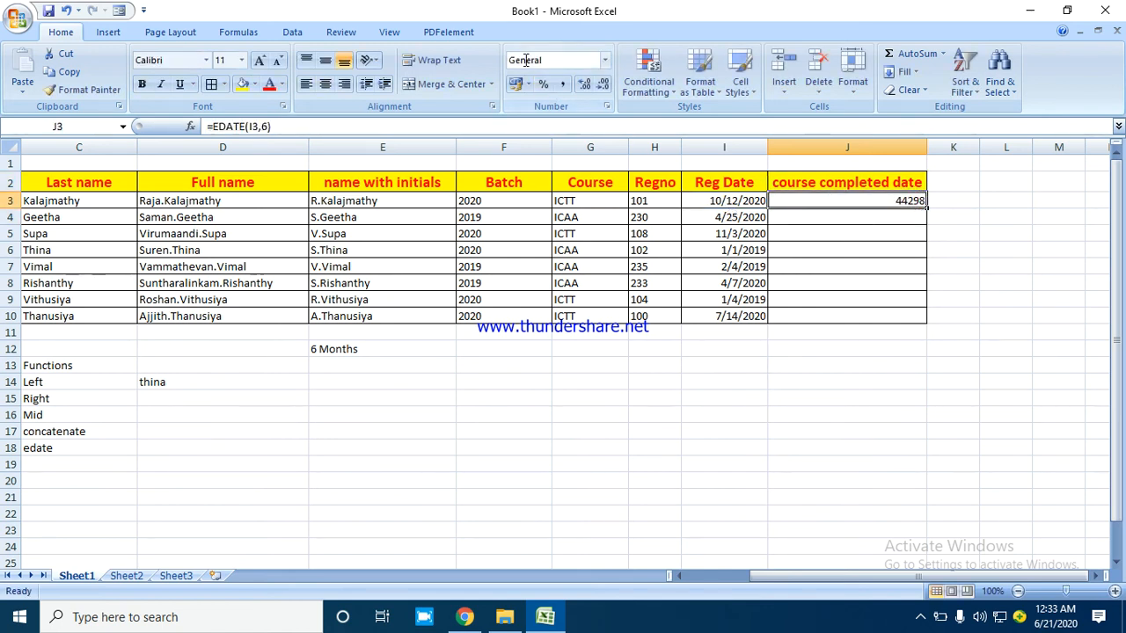
click(605, 61)
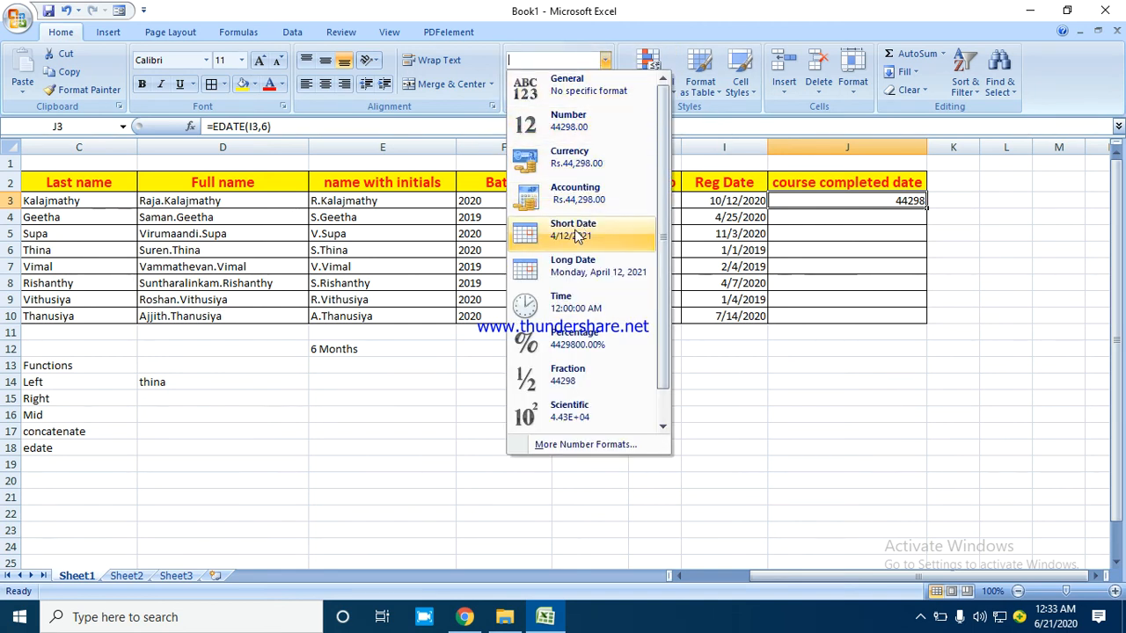
click(576, 234)
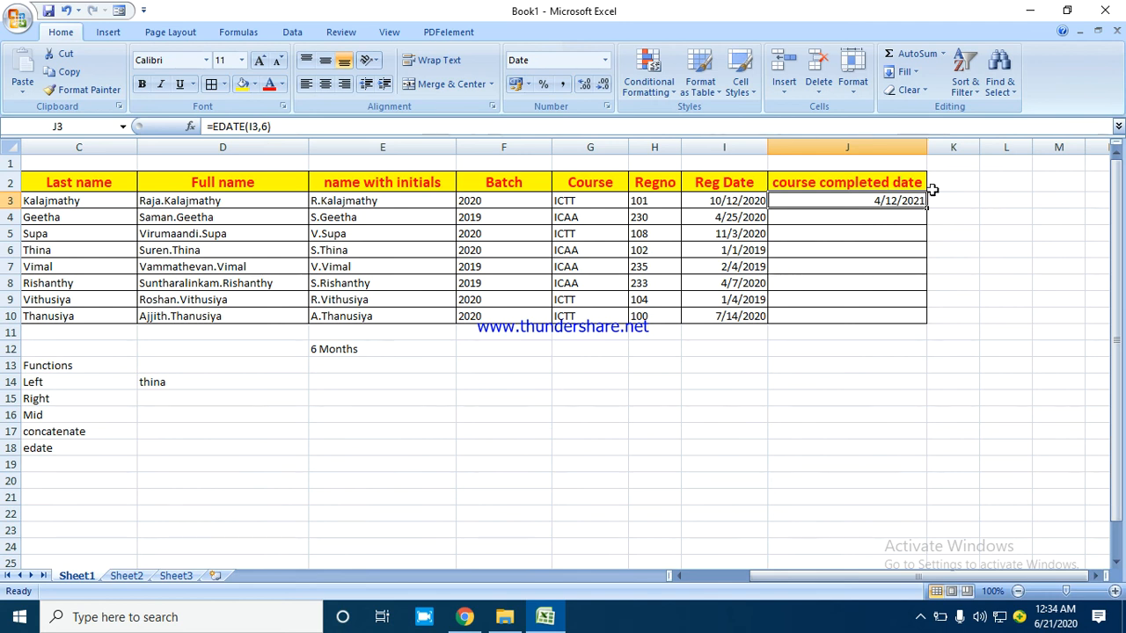
drag(929, 207, 907, 330)
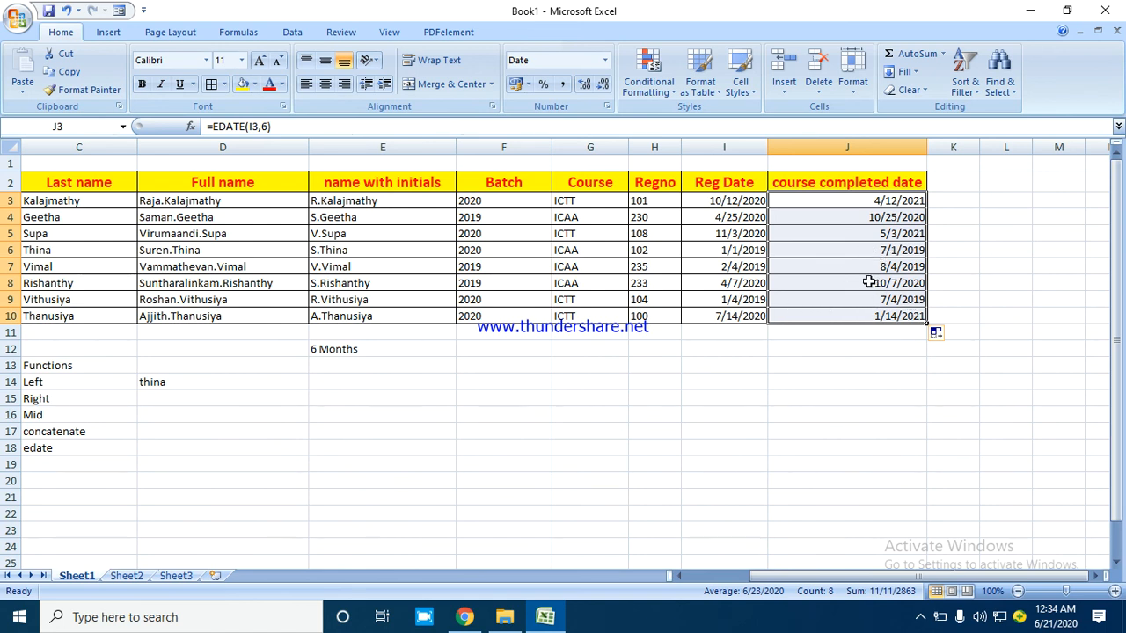
click(811, 286)
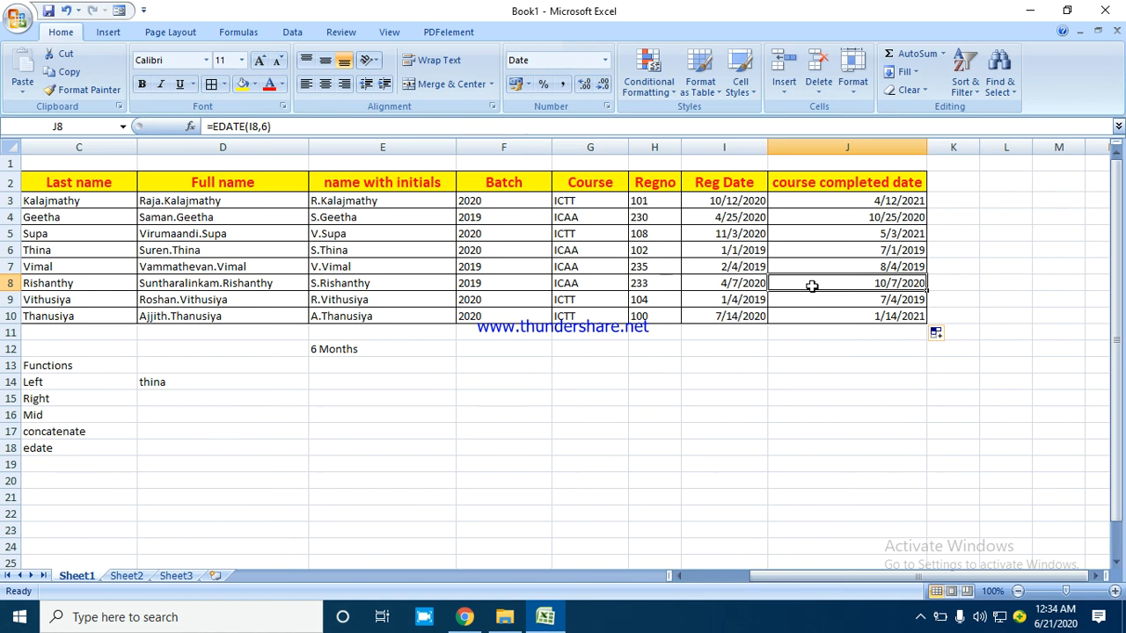
click(834, 565)
drag(827, 575, 611, 474)
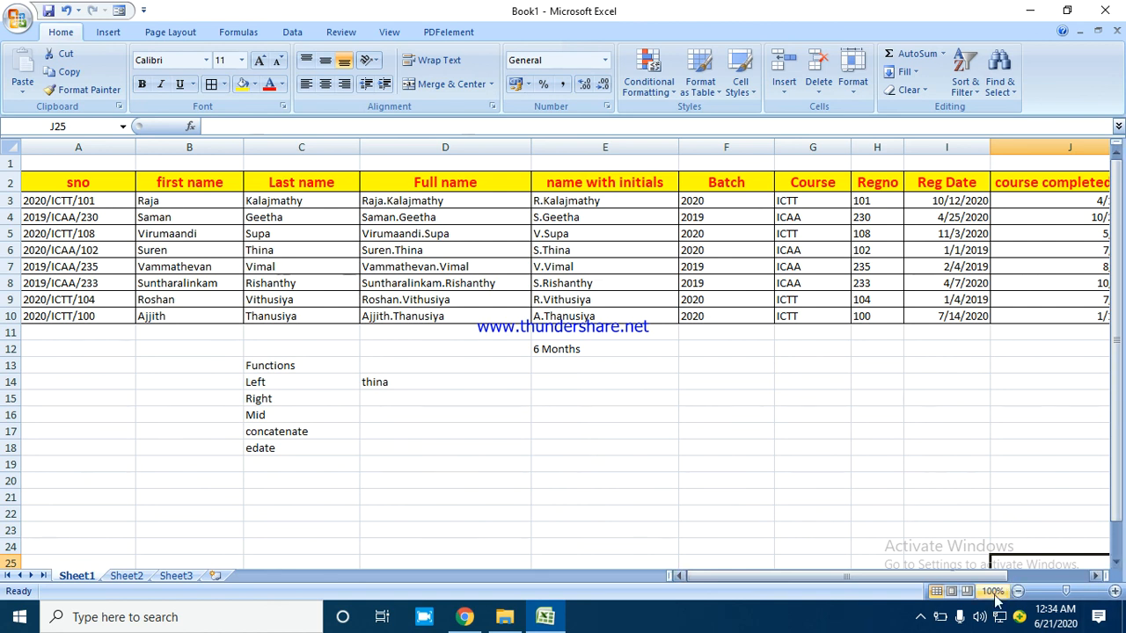
click(924, 620)
click(920, 582)
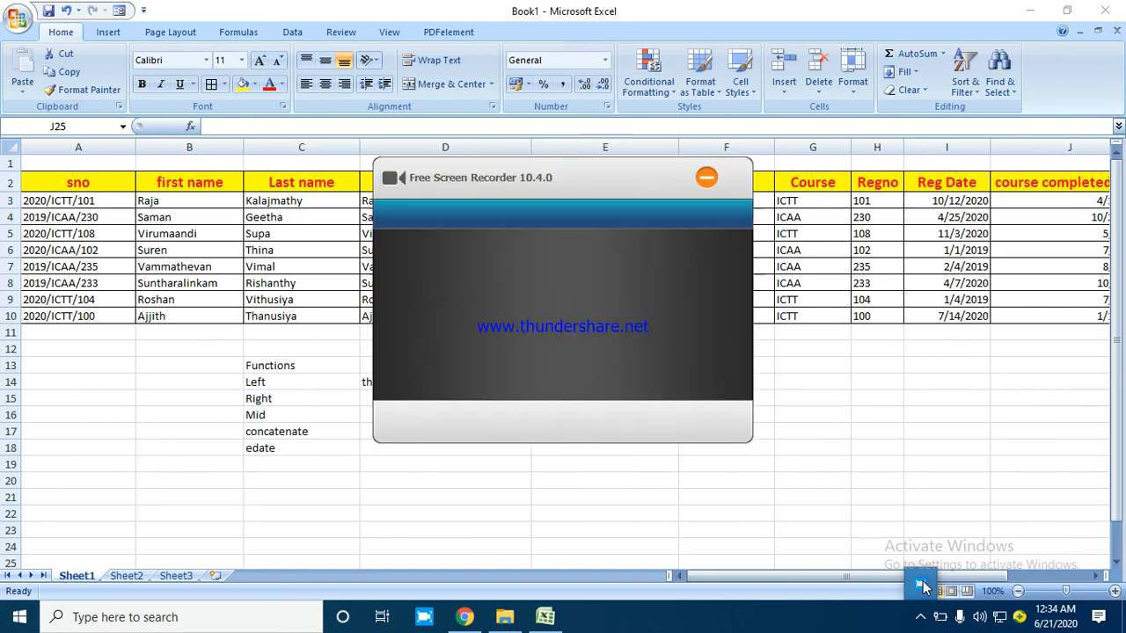